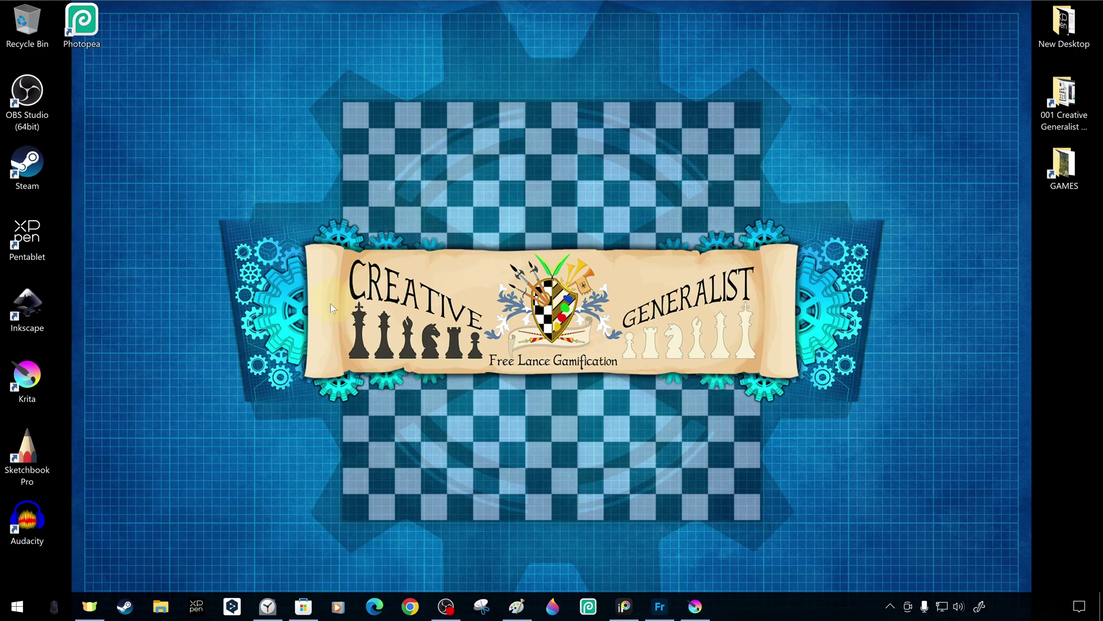
- Launch Microsoft Store and begin a search for the Cursor Highlighter app
left_click(313, 606)
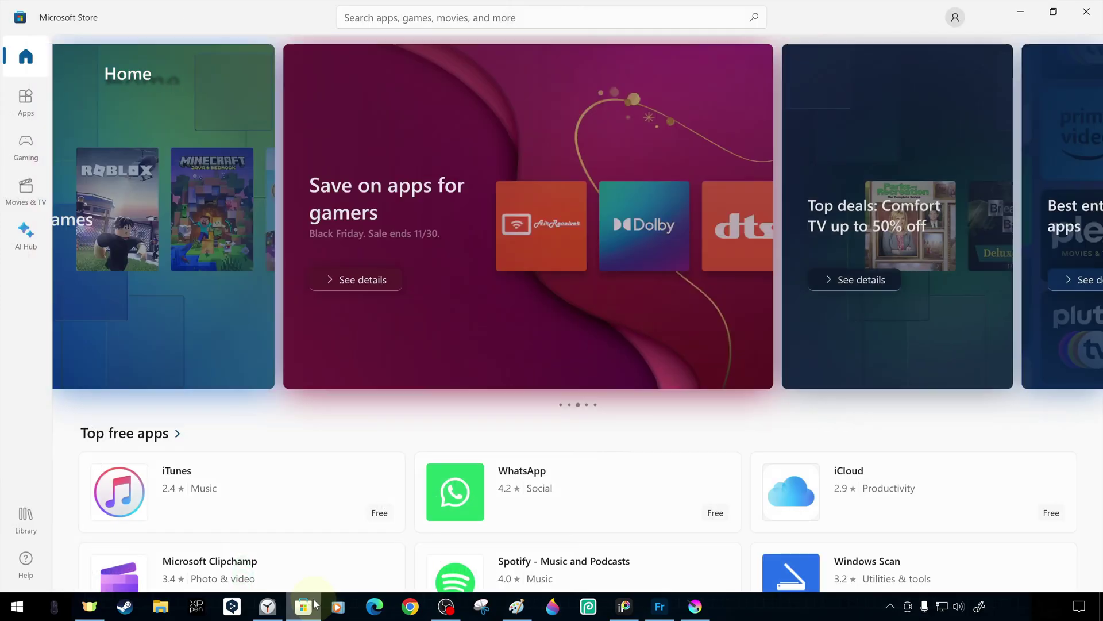
left_click(402, 28)
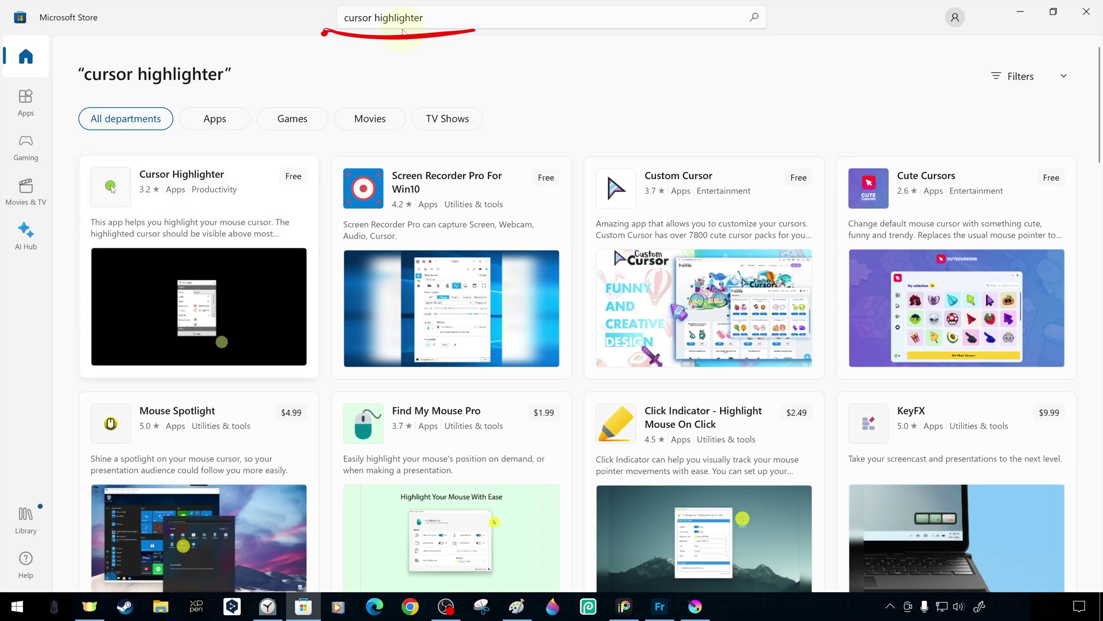
- Open the Cursor Highlighter store page and view its screenshot full size, then close it
key("Return")
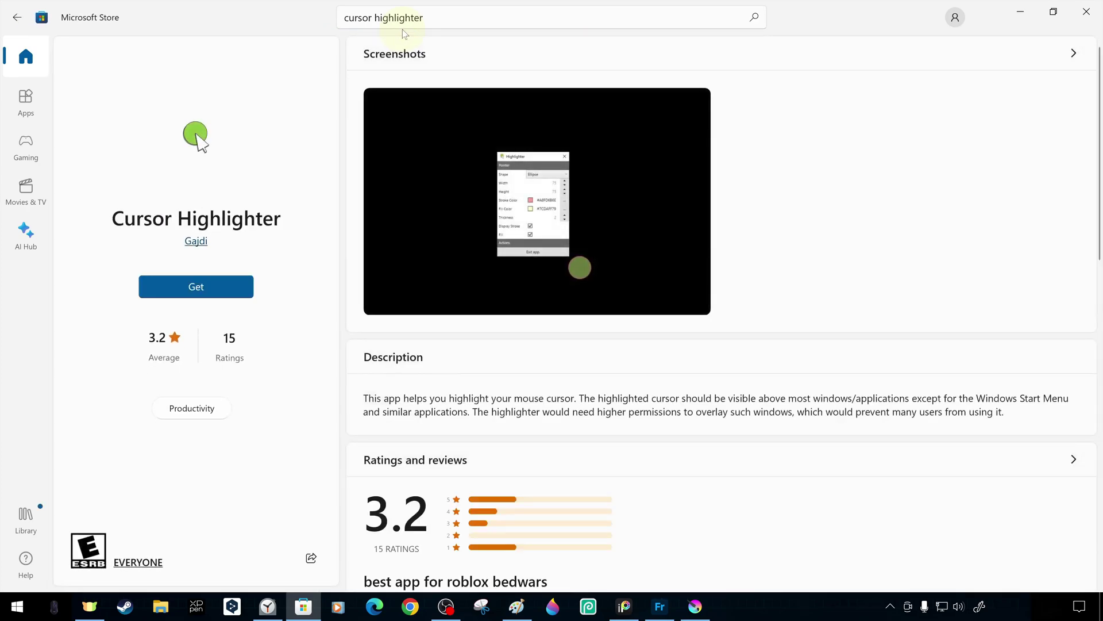
key("Return")
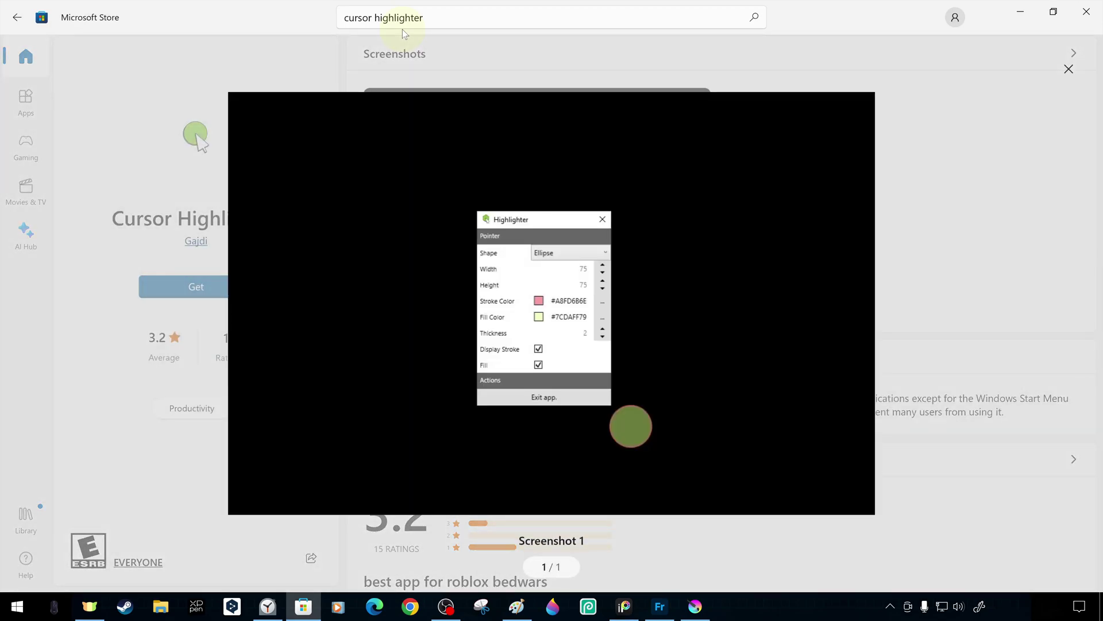
key("Escape")
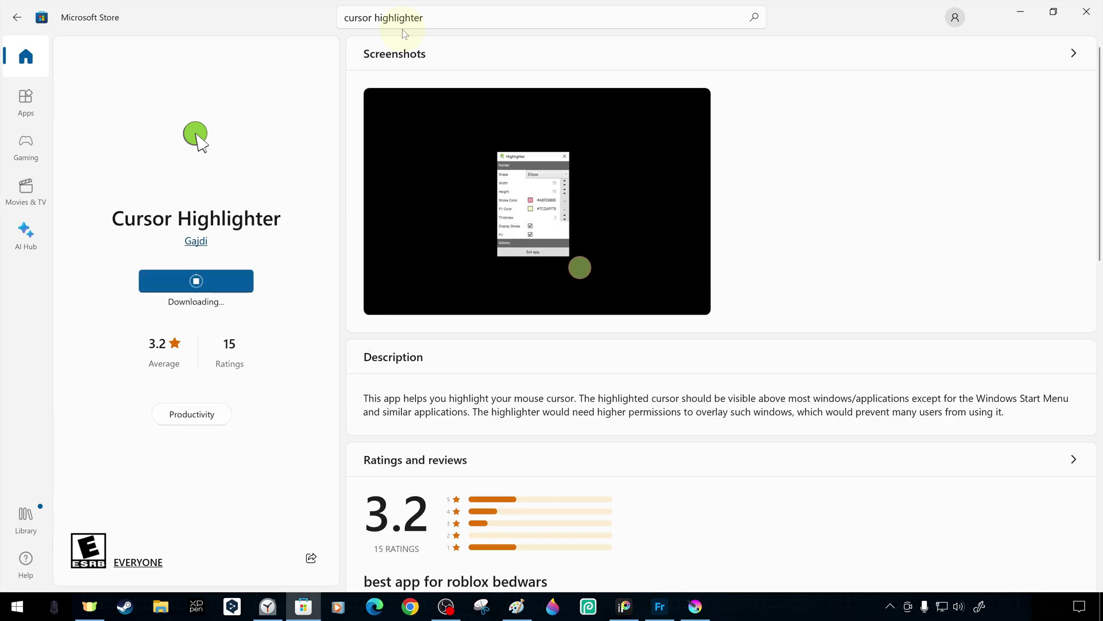
- Browse the installed Cursor Highlighter's store details, then minimise Microsoft Store
scroll(403, 29, "down", 2)
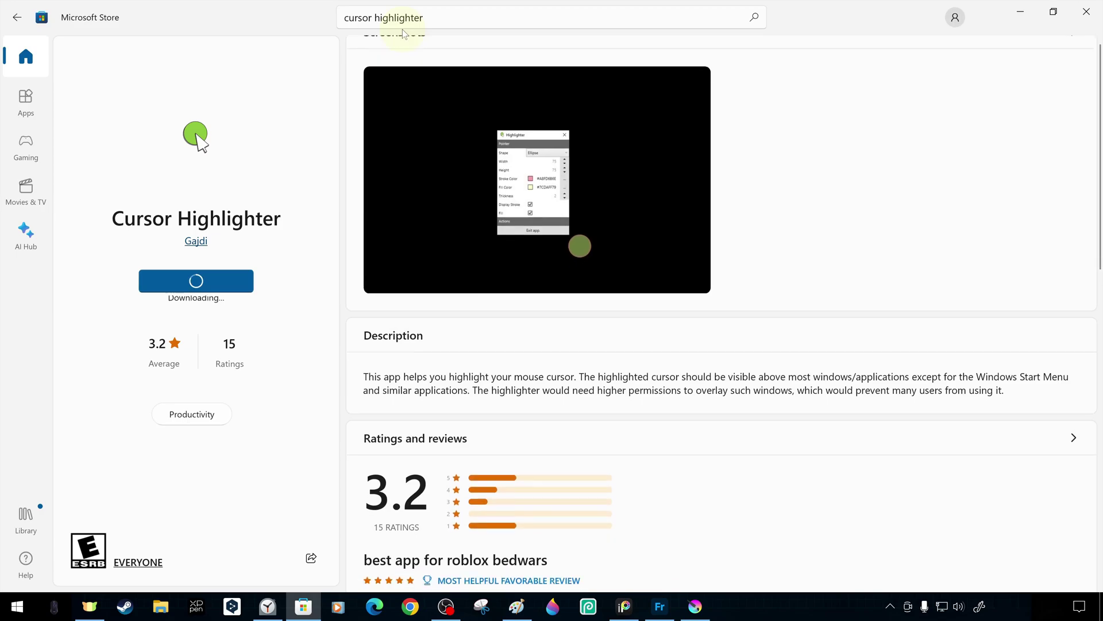
scroll(402, 33, "down", 2)
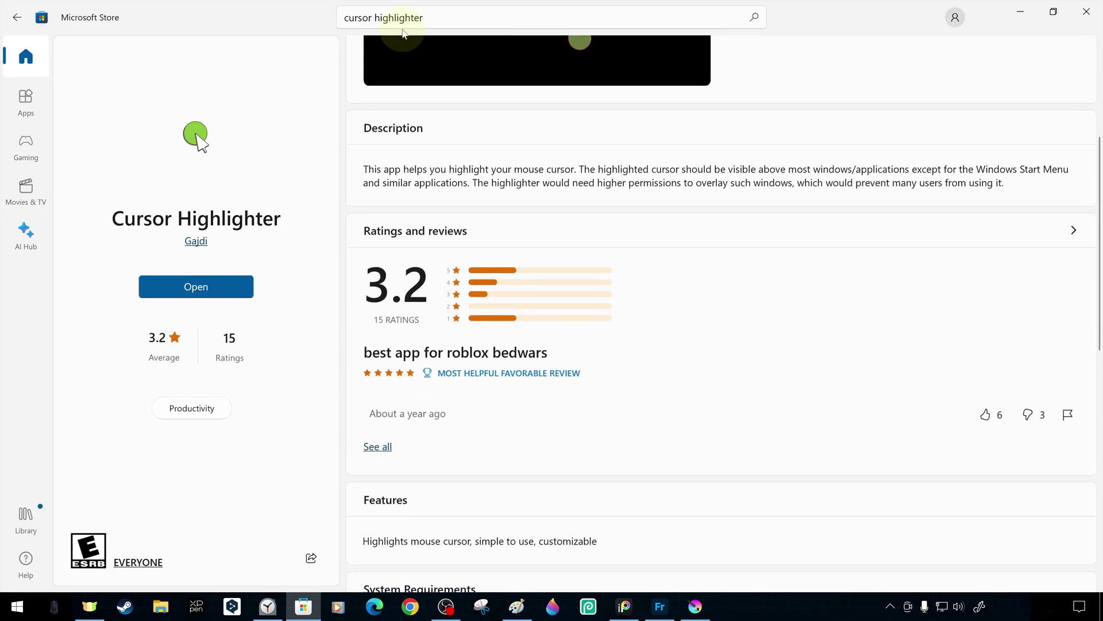
scroll(402, 30, "down", 3)
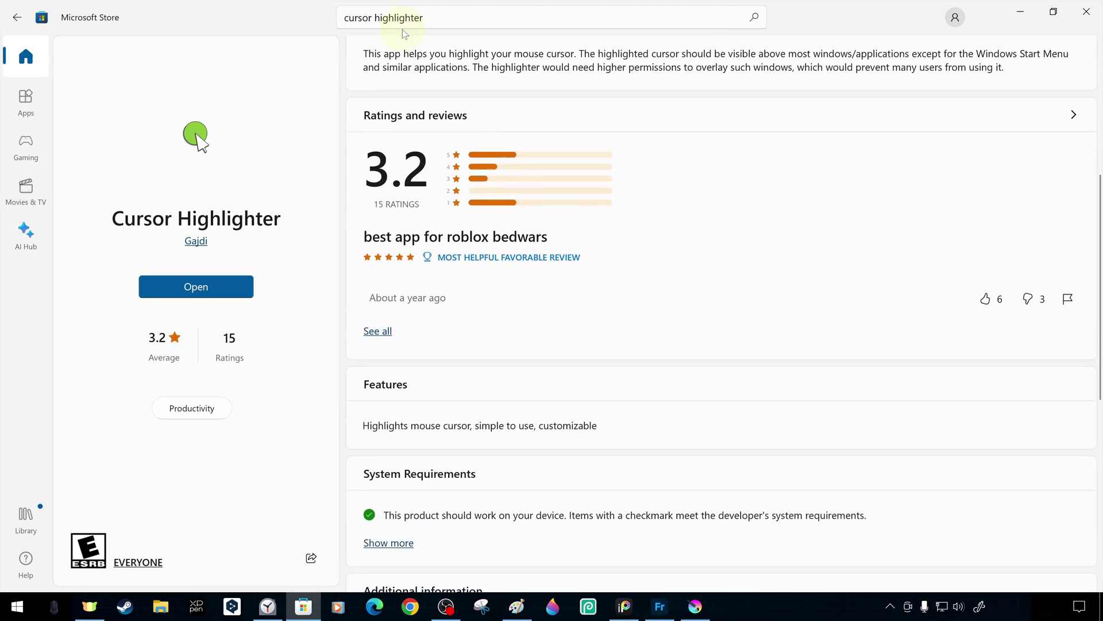
scroll(403, 29, "down", 2)
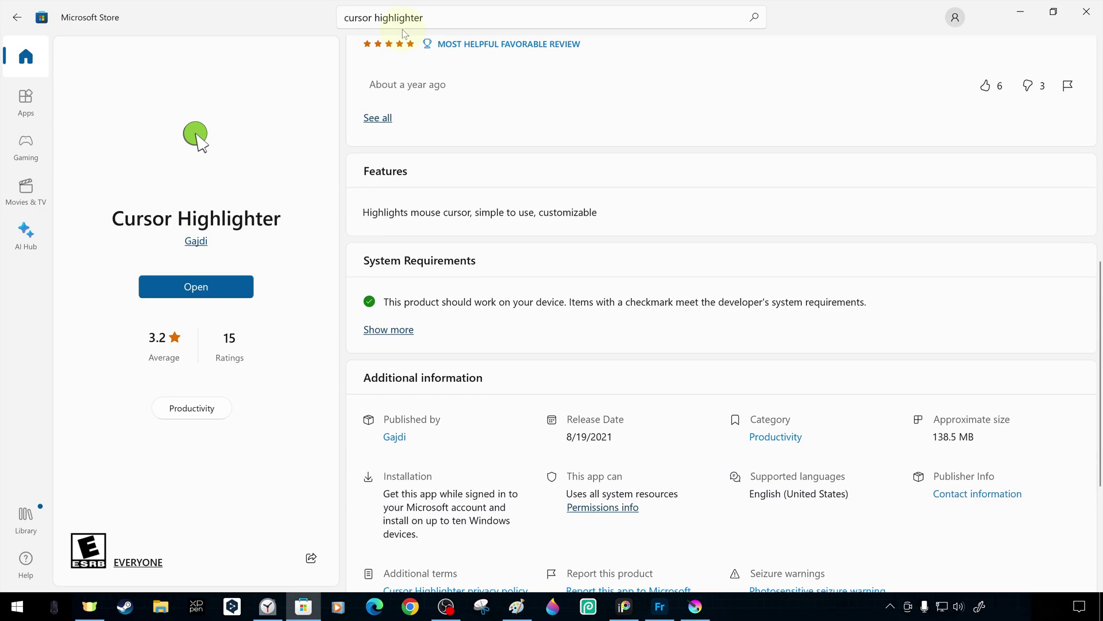
scroll(402, 32, "down", 1)
scroll(402, 29, "down", 2)
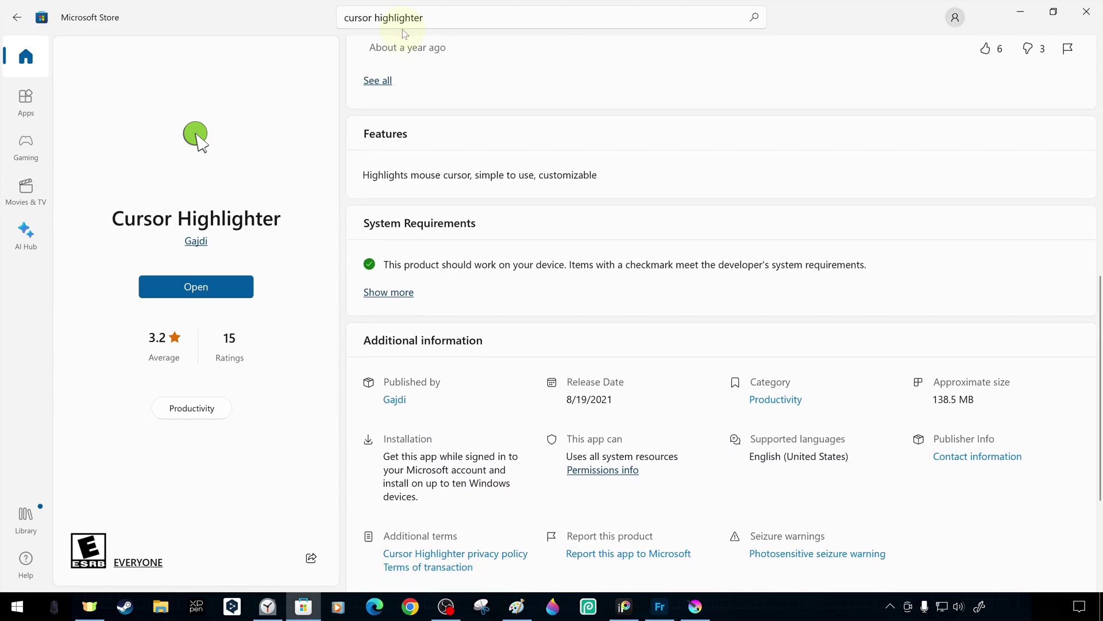
scroll(403, 29, "up", 2)
scroll(402, 30, "up", 2)
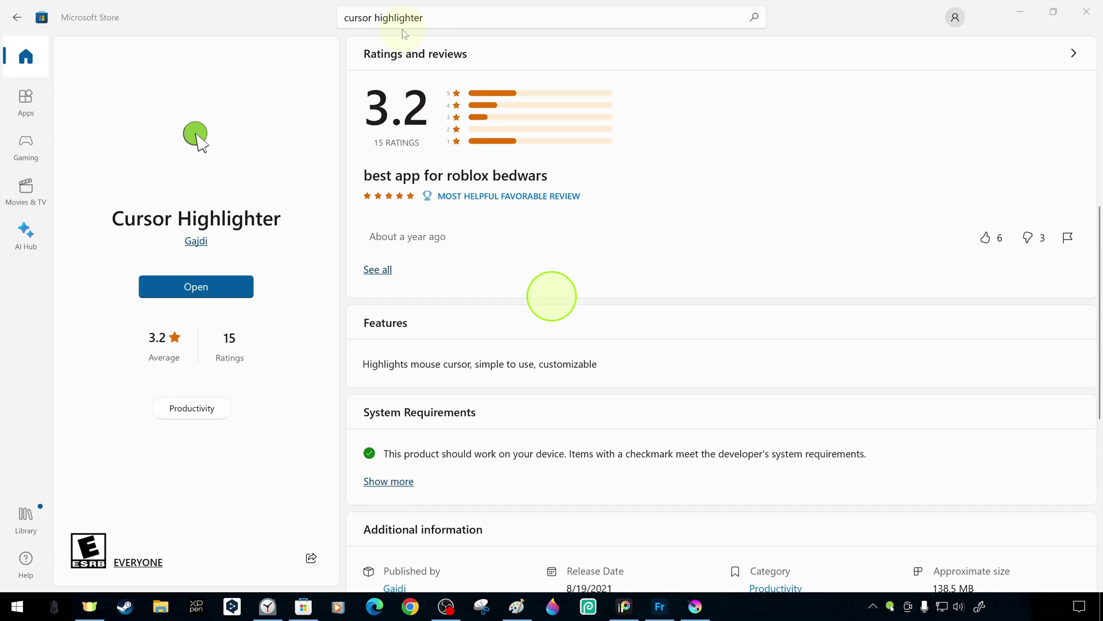
scroll(403, 30, "down", 1)
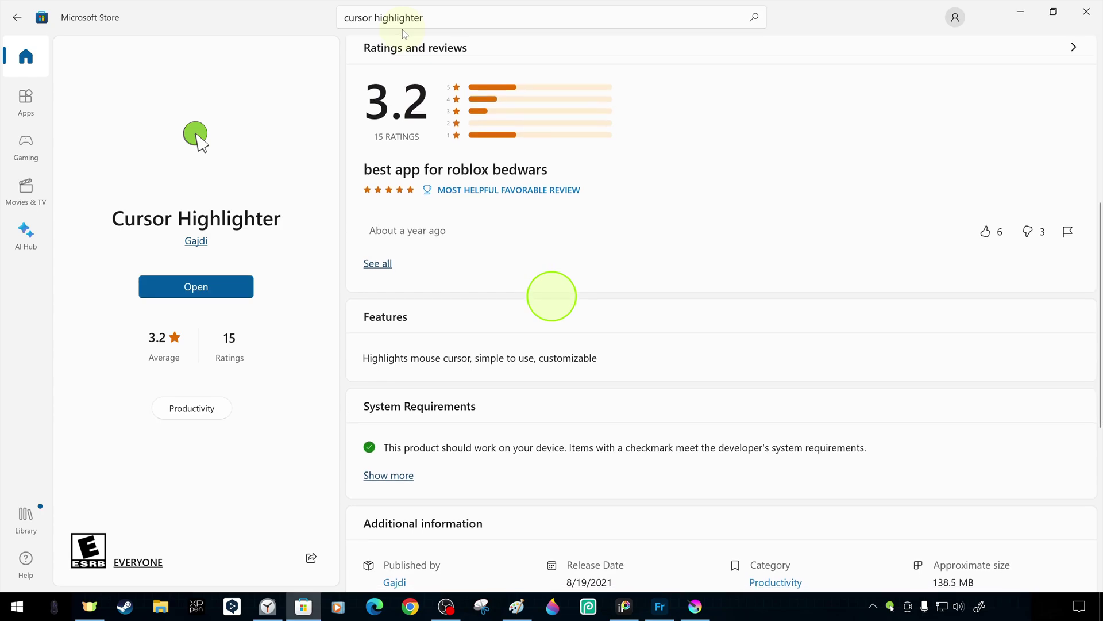
left_click(1014, 14)
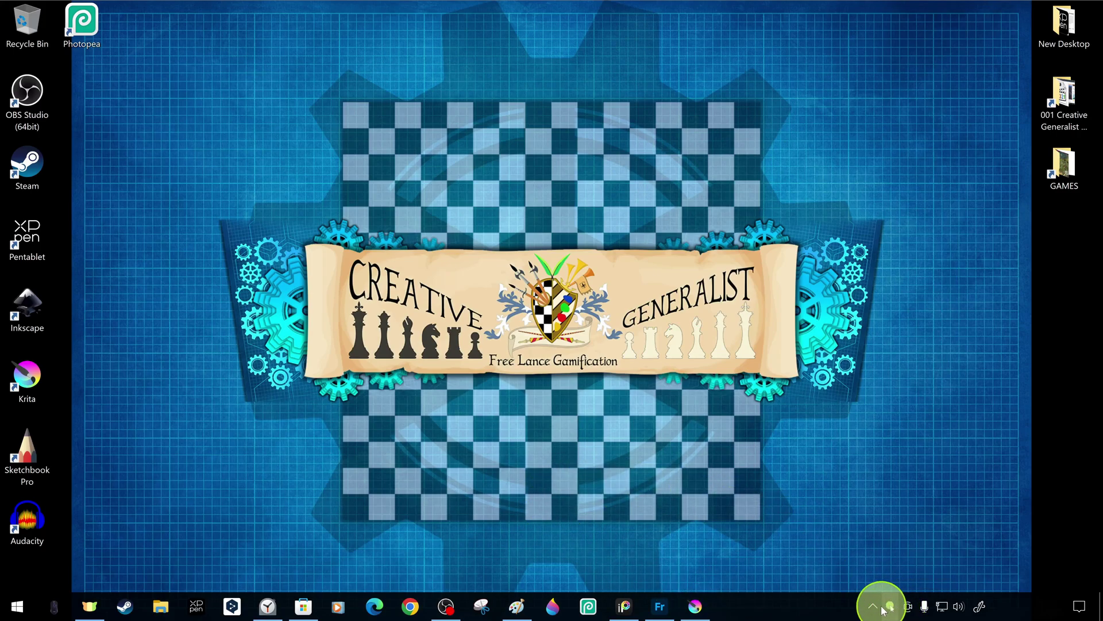
left_click(874, 606)
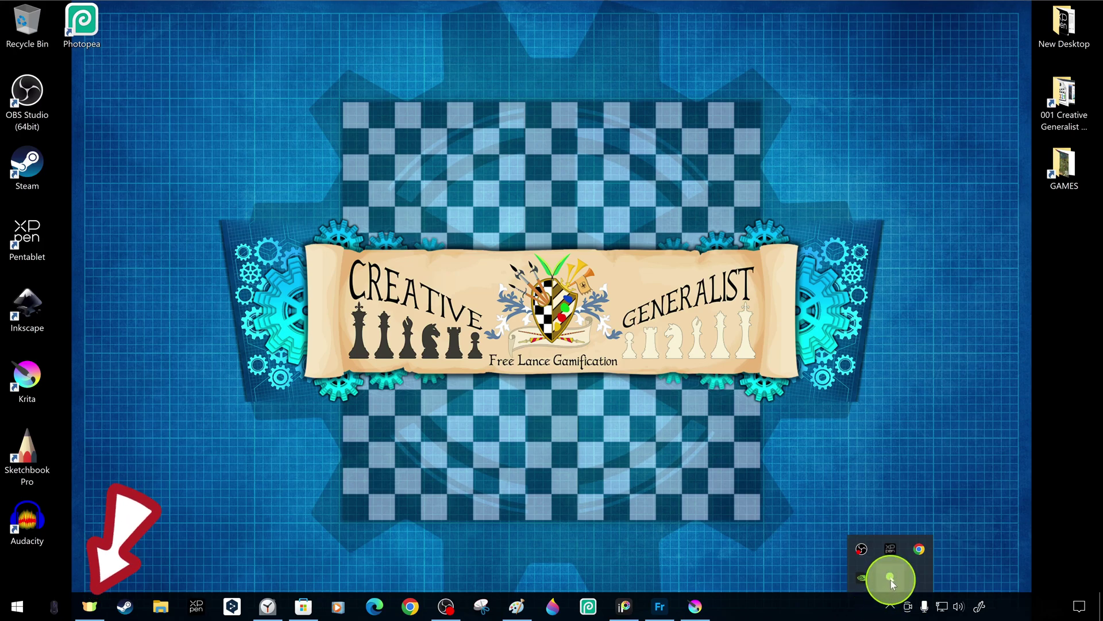
left_click(891, 606)
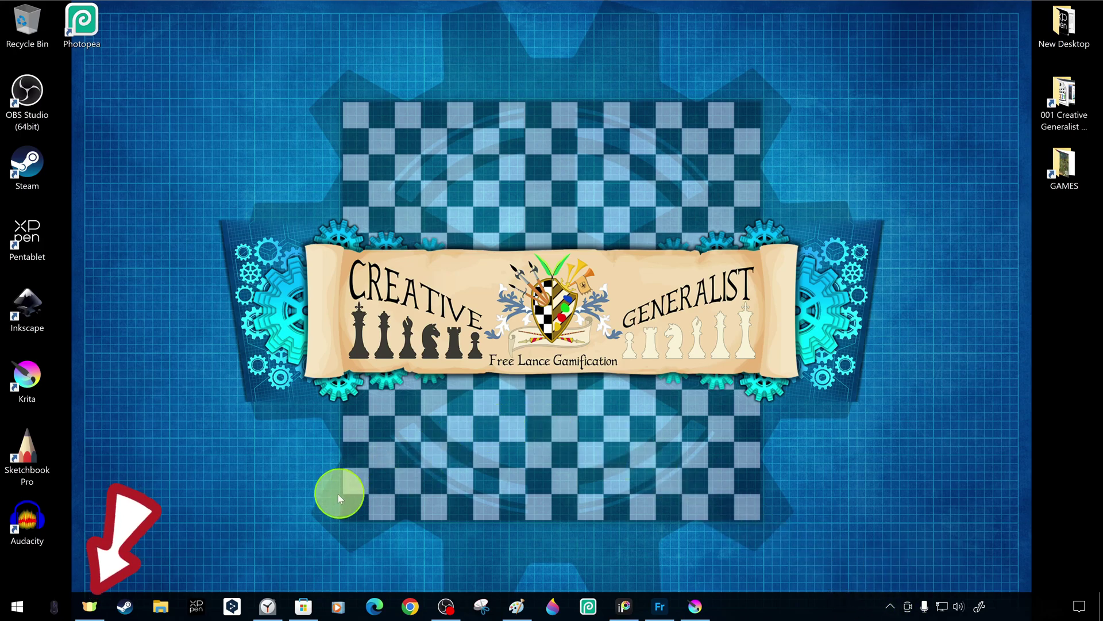
left_click(91, 605)
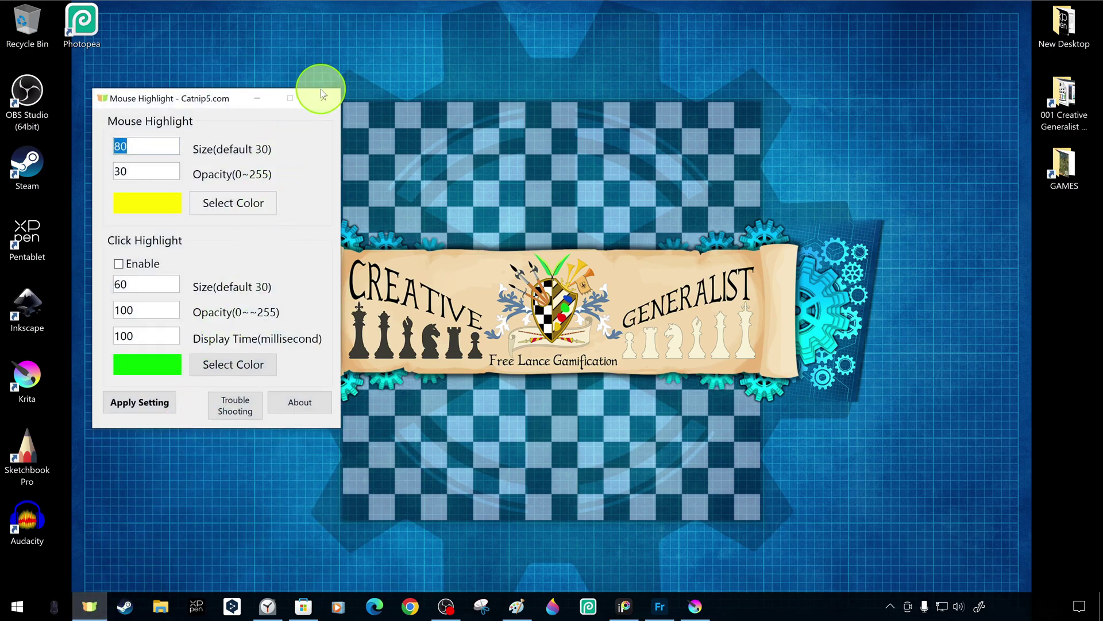
left_click(325, 100)
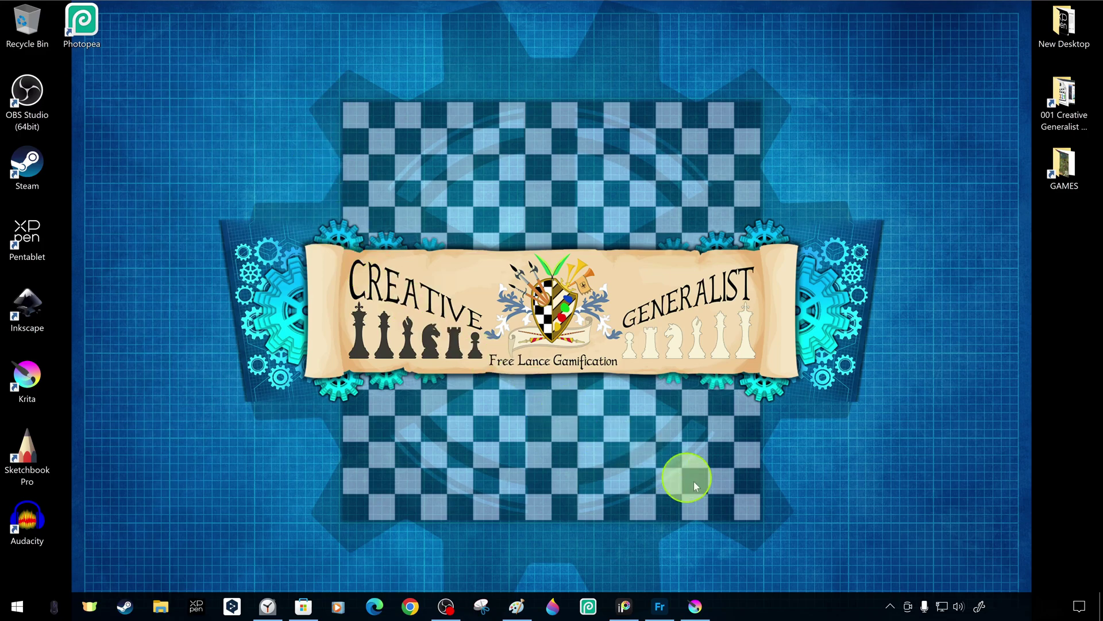
- Open Cursor Highlighter's Settings from its hidden notification-area icon
left_click(892, 606)
mouse_move(896, 606)
left_mouse_down()
mouse_move(876, 566)
mouse_move(919, 568)
mouse_move(891, 578)
left_mouse_up()
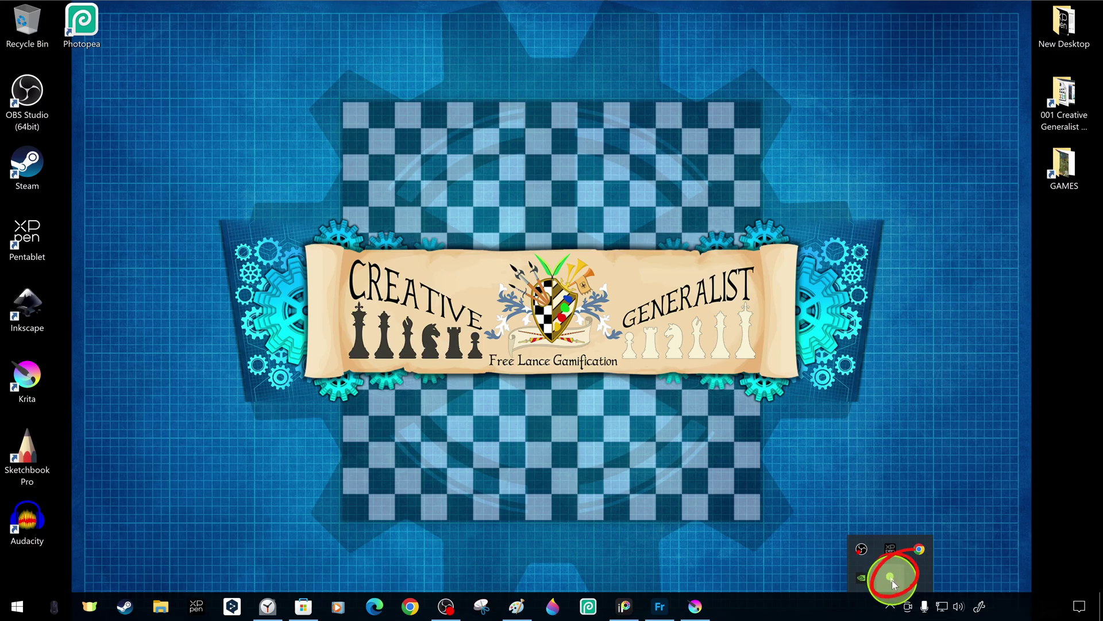
right_click(889, 574)
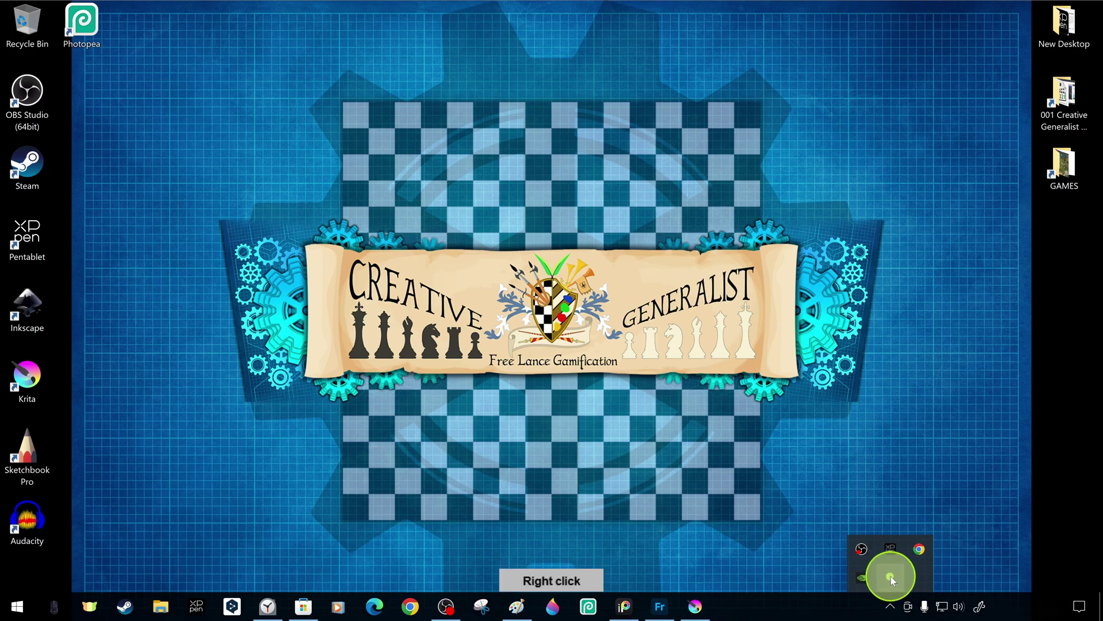
right_click(892, 578)
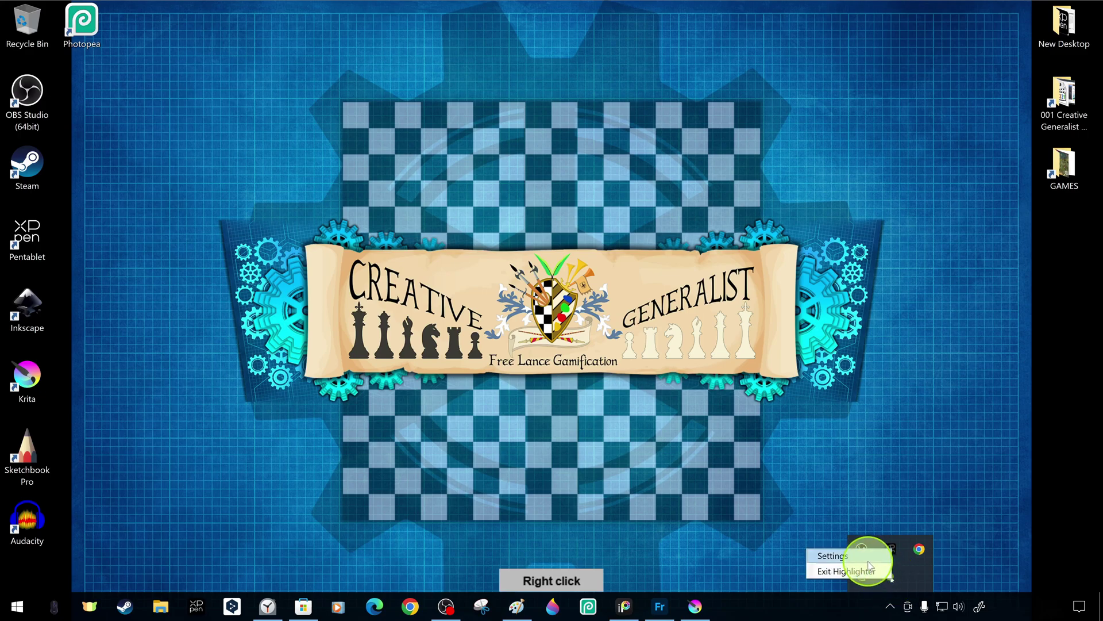
left_click(869, 561)
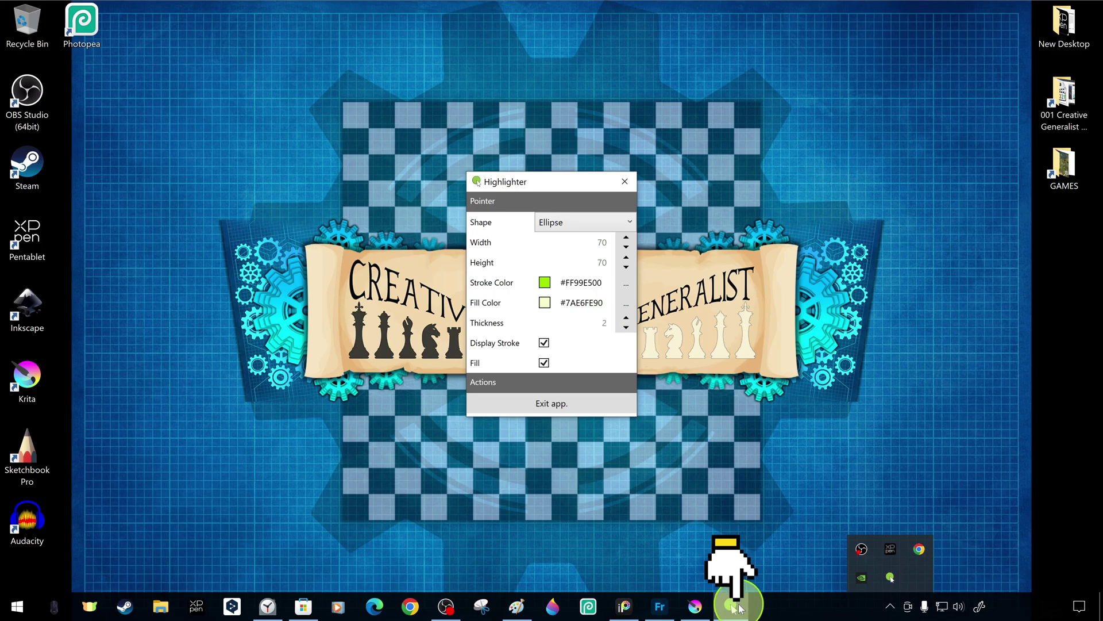
- Pin Cursor Highlighter to the taskbar and exit the app
right_click(738, 607)
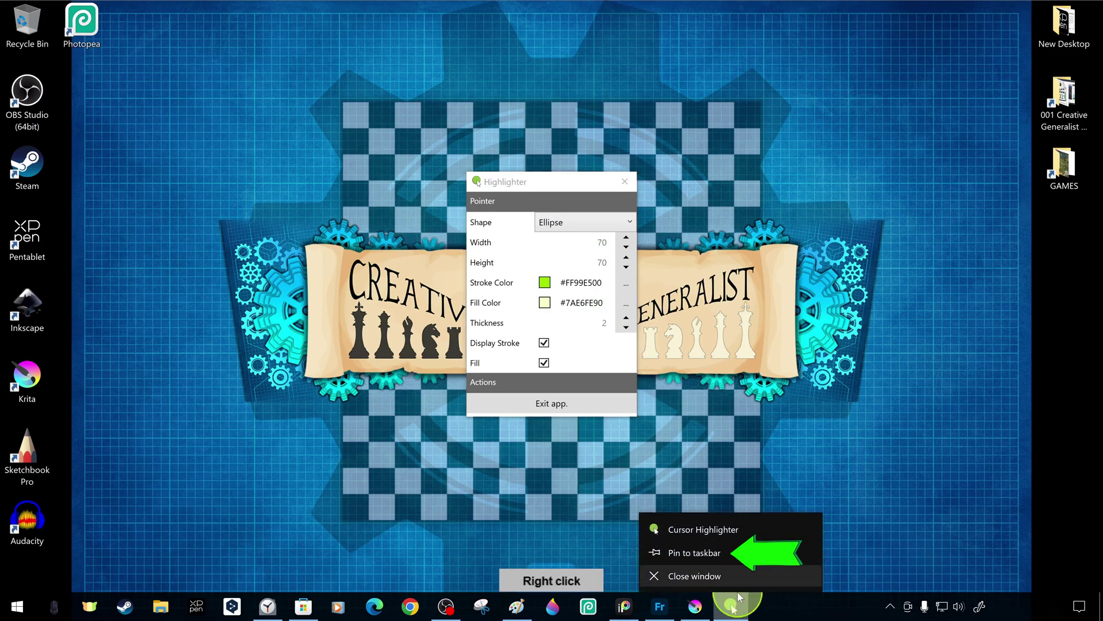
left_click(718, 556)
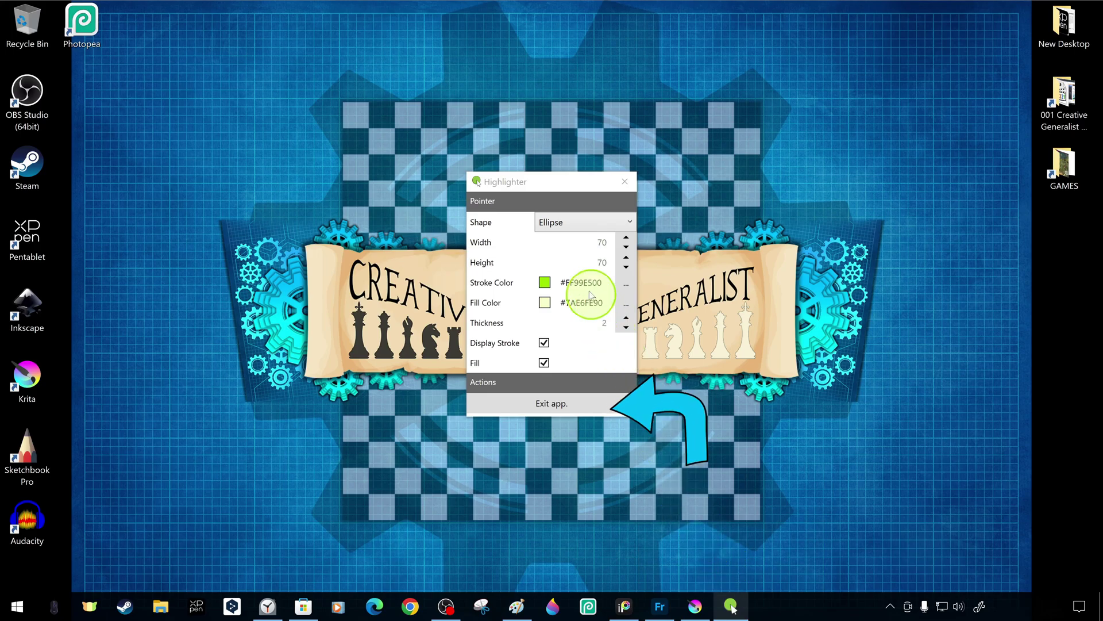
mouse_move(550, 177)
left_mouse_down()
mouse_move(498, 156)
mouse_move(543, 141)
left_mouse_up()
left_click(505, 362)
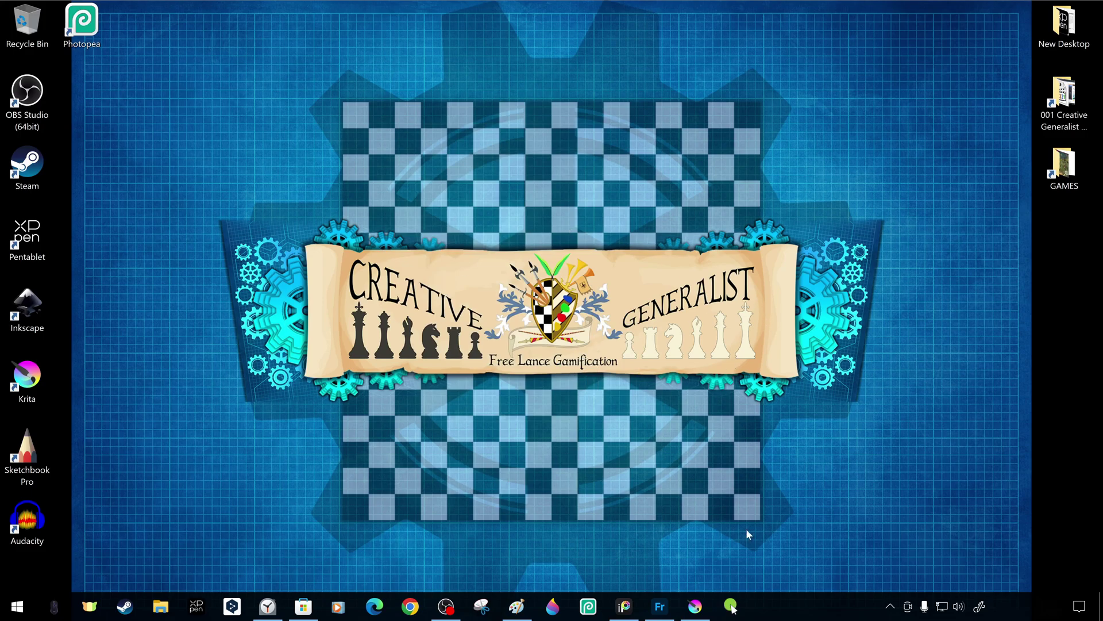
- Bring up Cursor Highlighter's tray menu again from the notification area
right_click(744, 611)
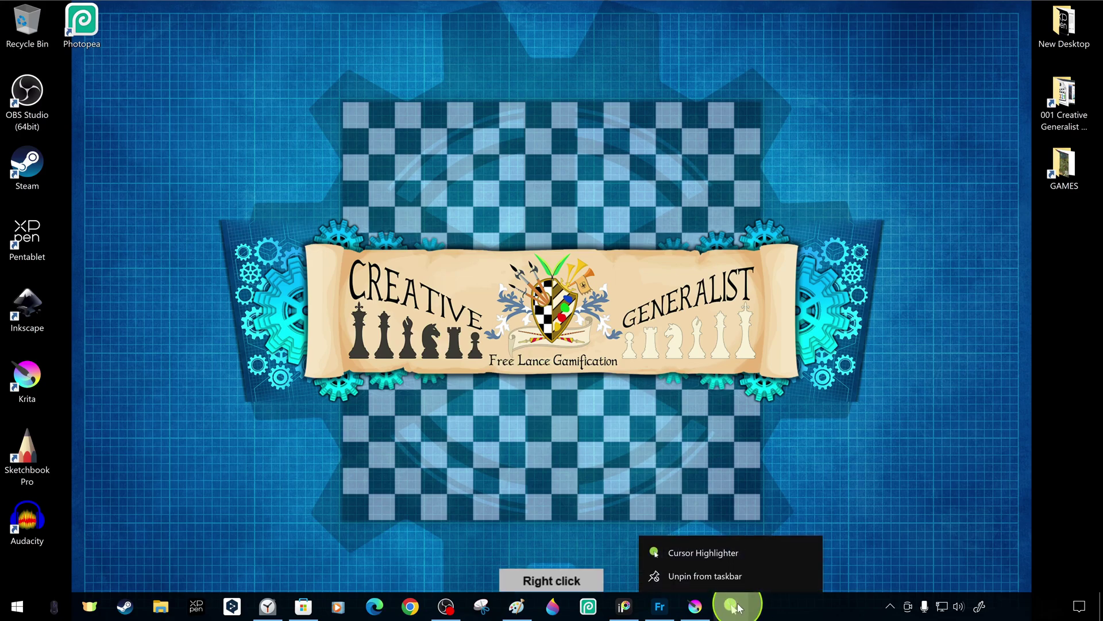
left_click(890, 606)
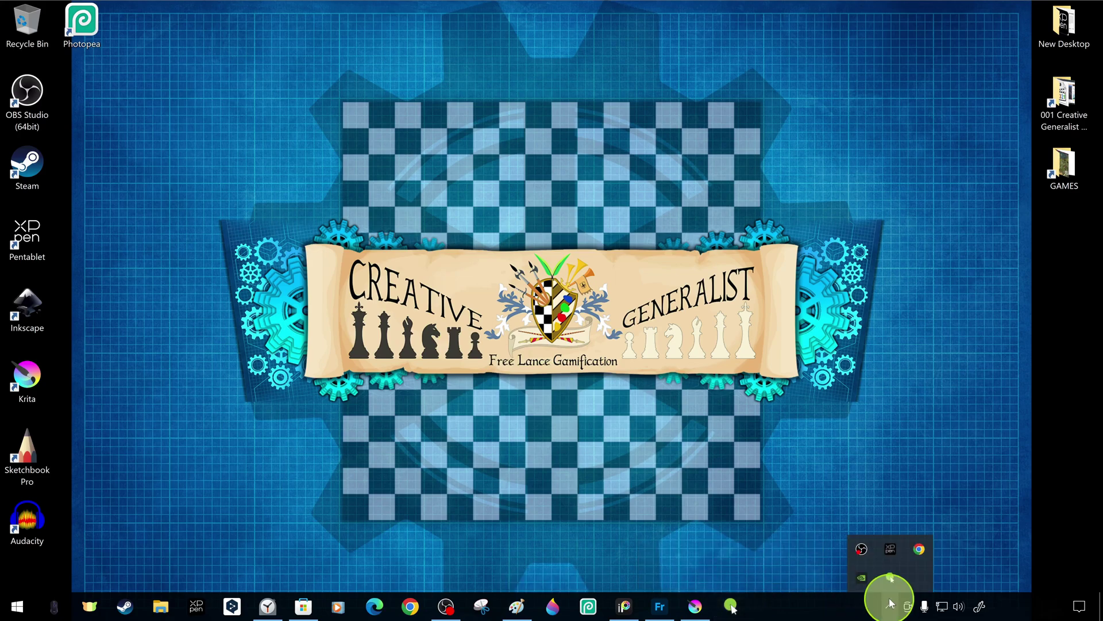
right_click(895, 578)
- Reopen Settings and set the stroke colour to green #9399E500 with alpha 147
left_click(845, 554)
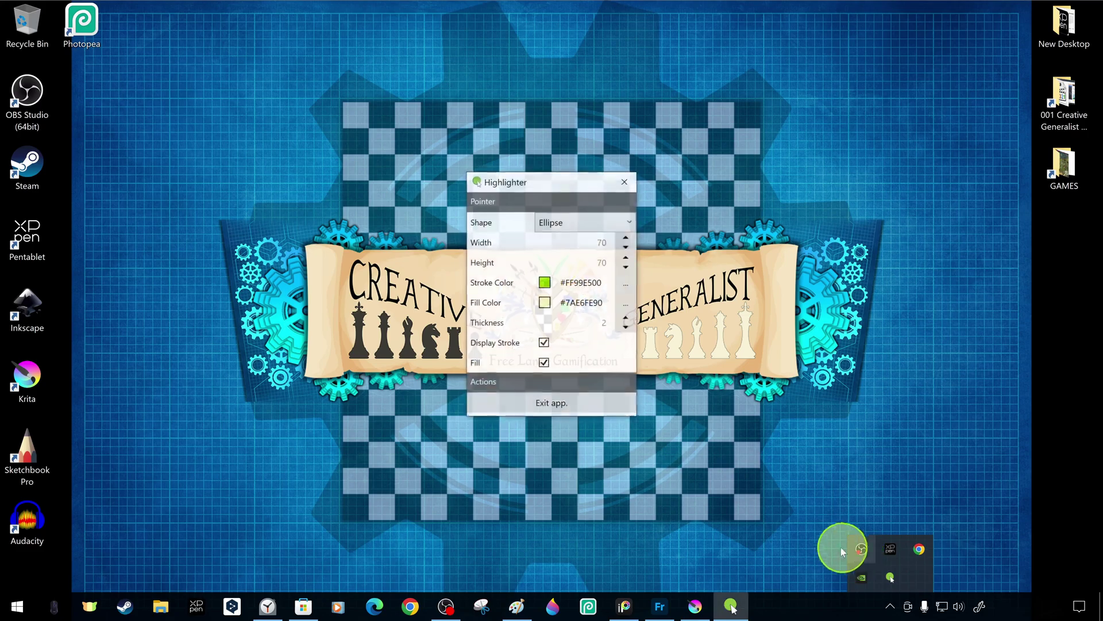
left_click_drag(566, 177, 249, 225)
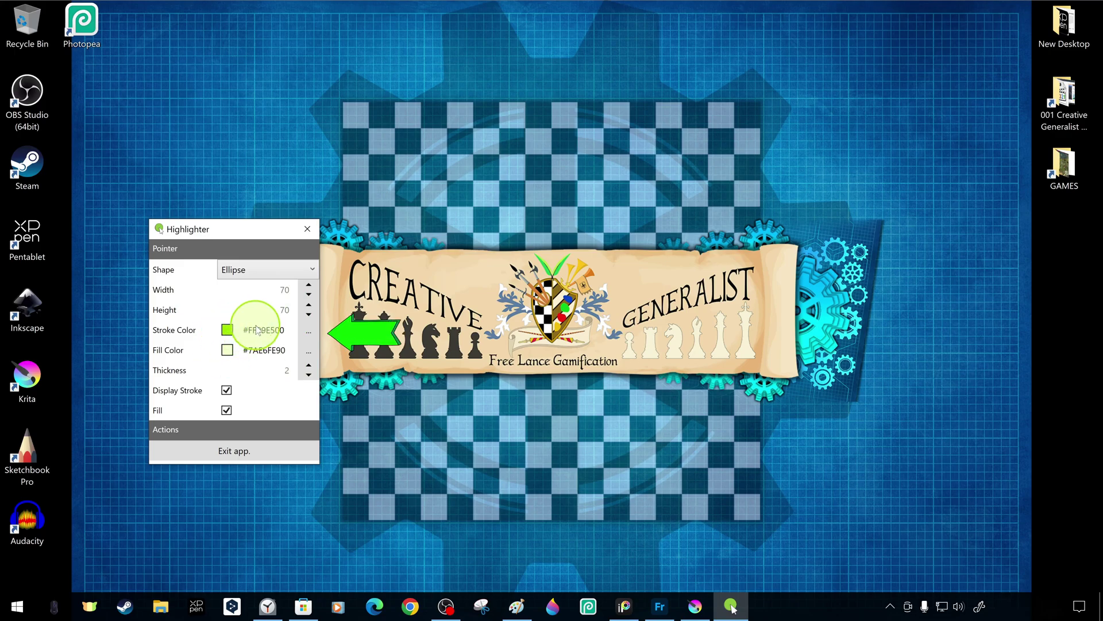
left_click(309, 332)
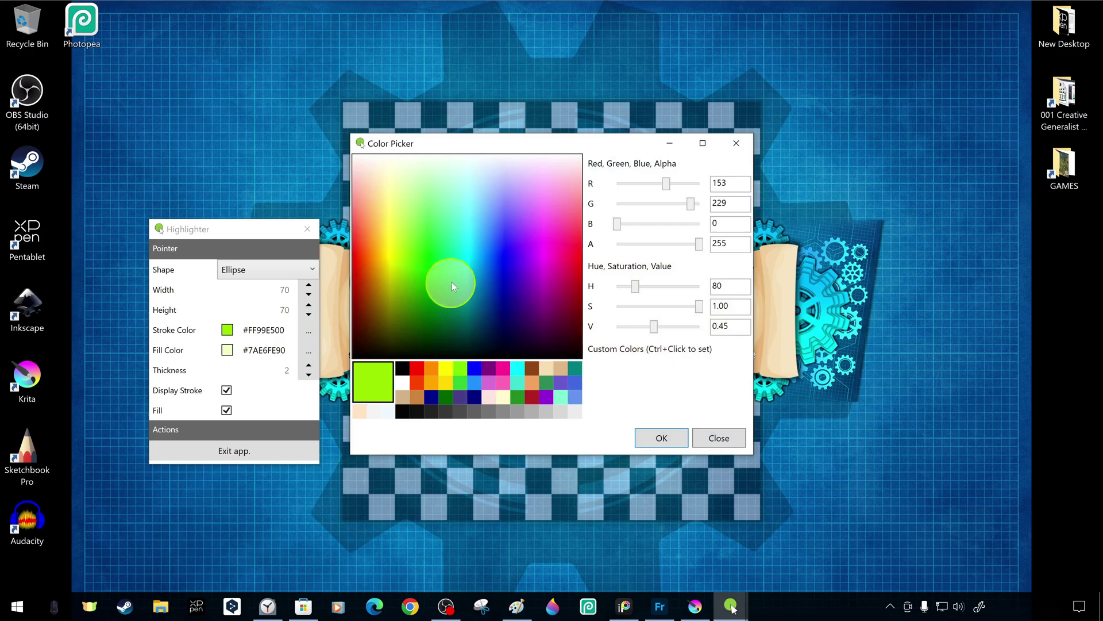
left_click_drag(509, 146, 579, 143)
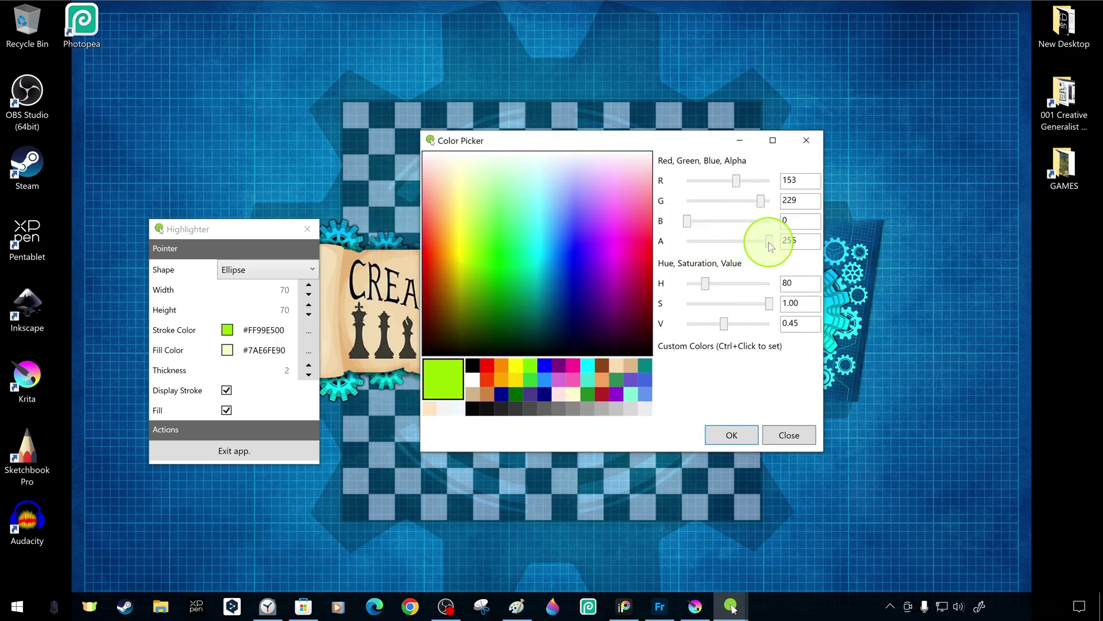
left_click_drag(771, 247, 738, 248)
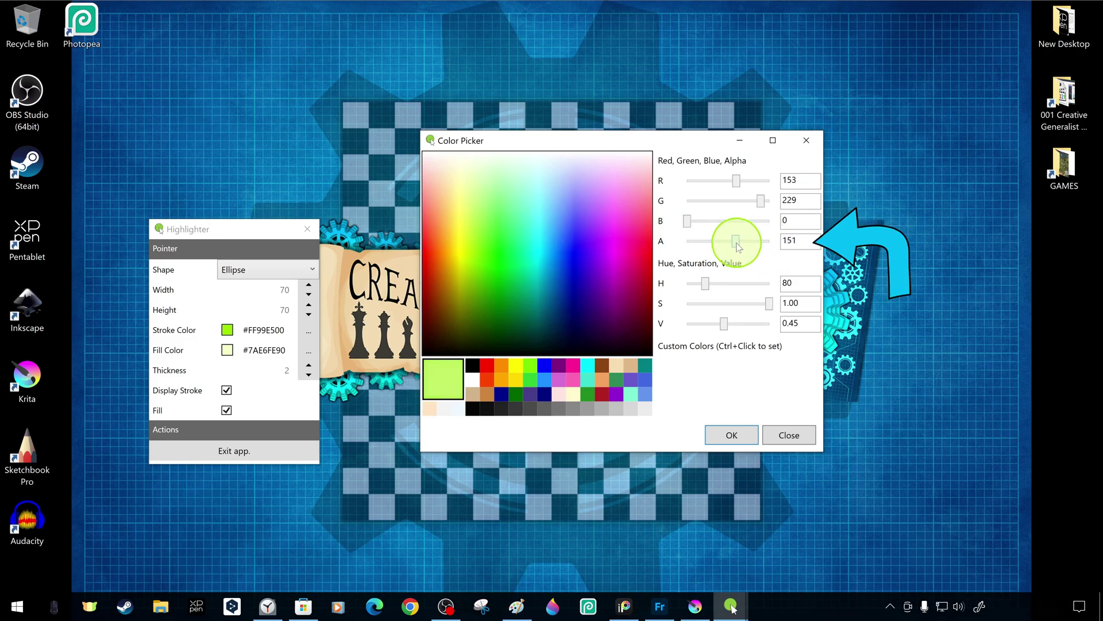
left_click(739, 435)
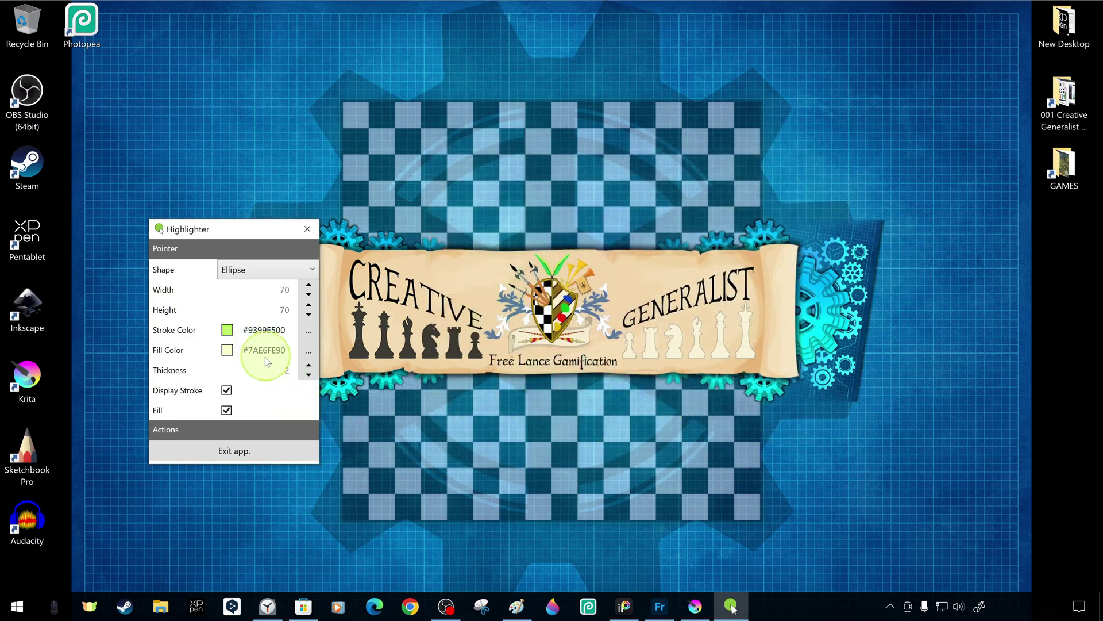
- Make the fill colour much more transparent and set the outline to pure red
left_click(310, 352)
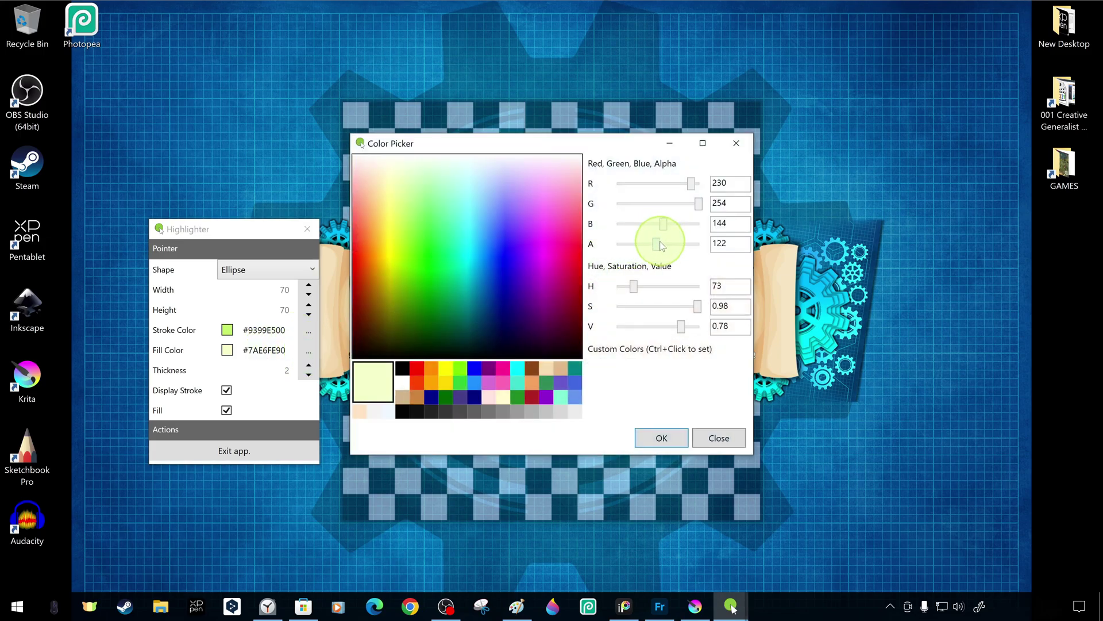
left_click_drag(661, 246, 631, 245)
left_click(661, 438)
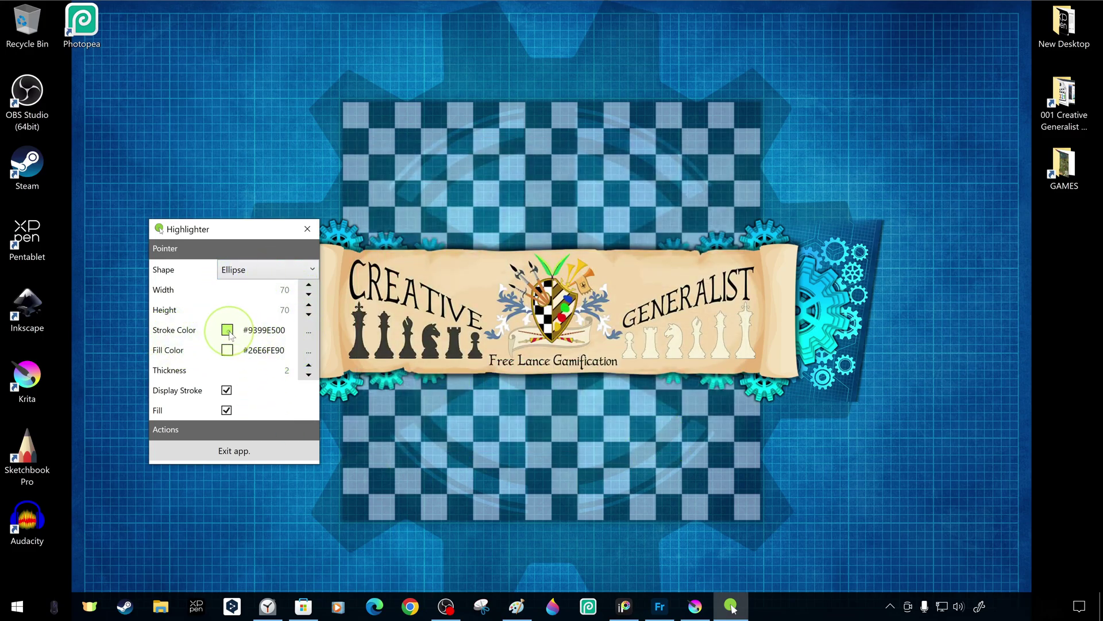
left_click(308, 333)
left_click(418, 370)
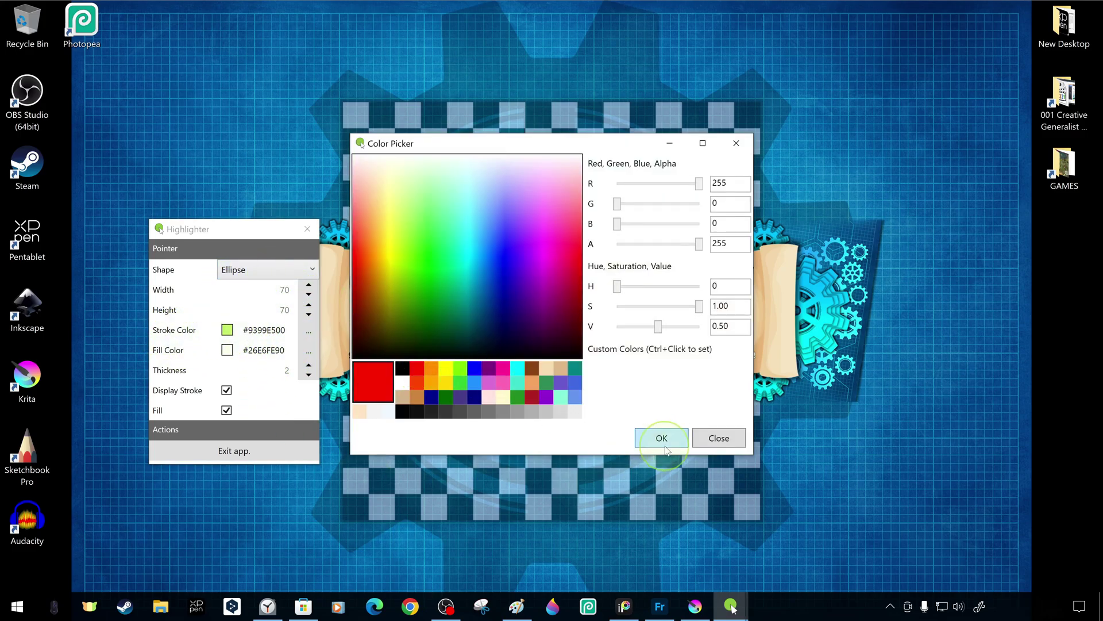
left_click(661, 438)
- Make the fill fully opaque, then settle it at alpha 101
left_click(309, 351)
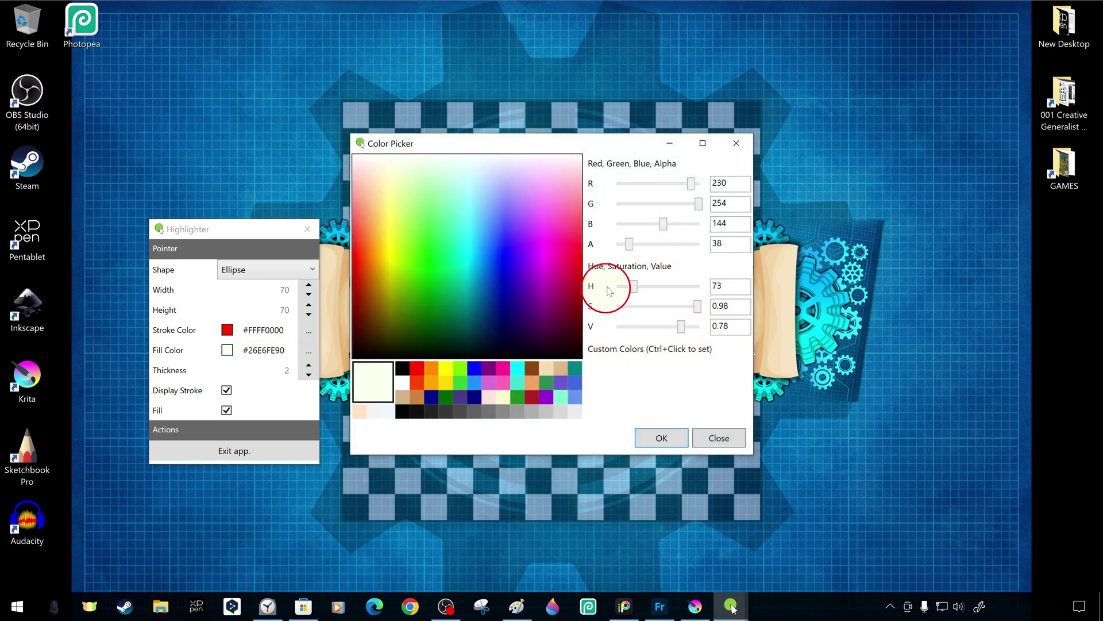
left_click_drag(628, 244, 653, 247)
left_click(660, 437)
left_click(308, 351)
left_click(652, 437)
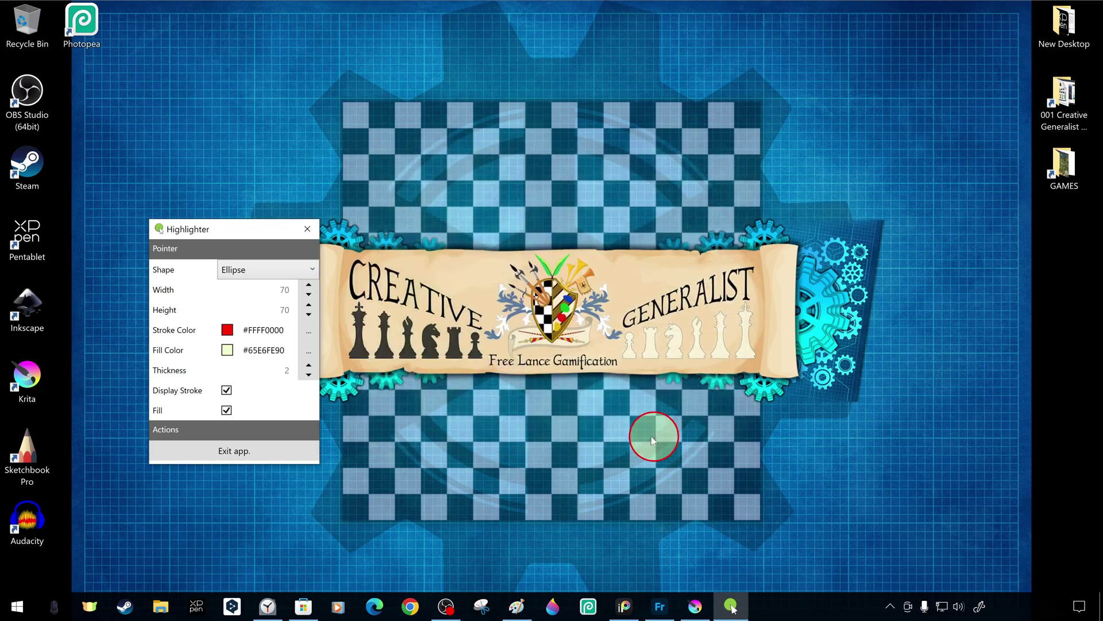
- Make the red outline semi-transparent, then fully transparent
left_click(309, 331)
left_click_drag(699, 243, 654, 334)
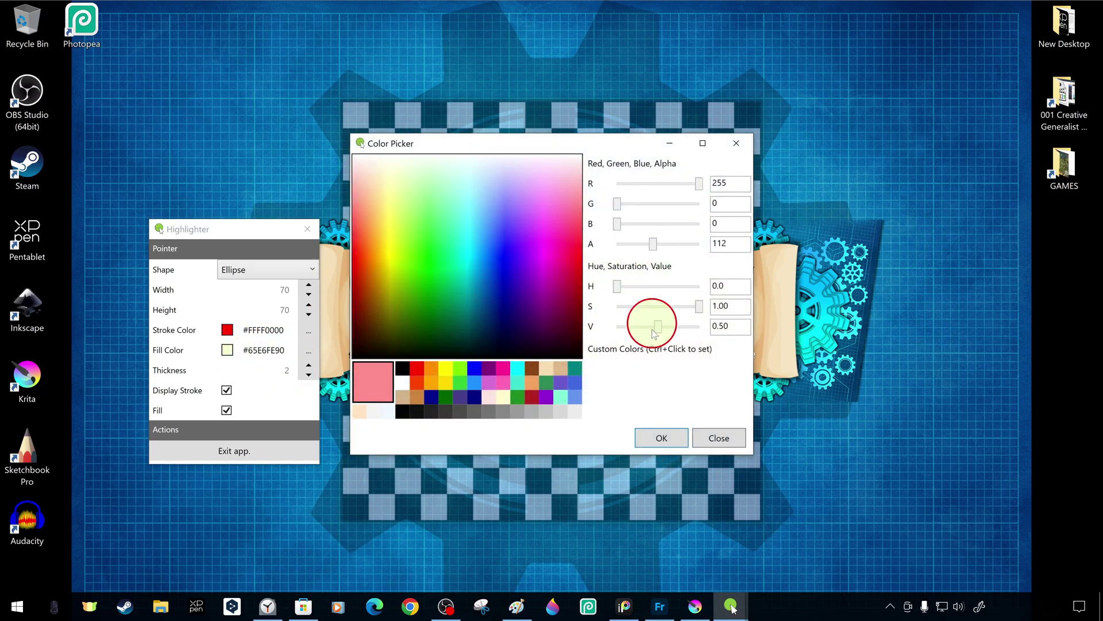
left_click(662, 437)
left_click(309, 331)
left_click_drag(653, 244, 554, 262)
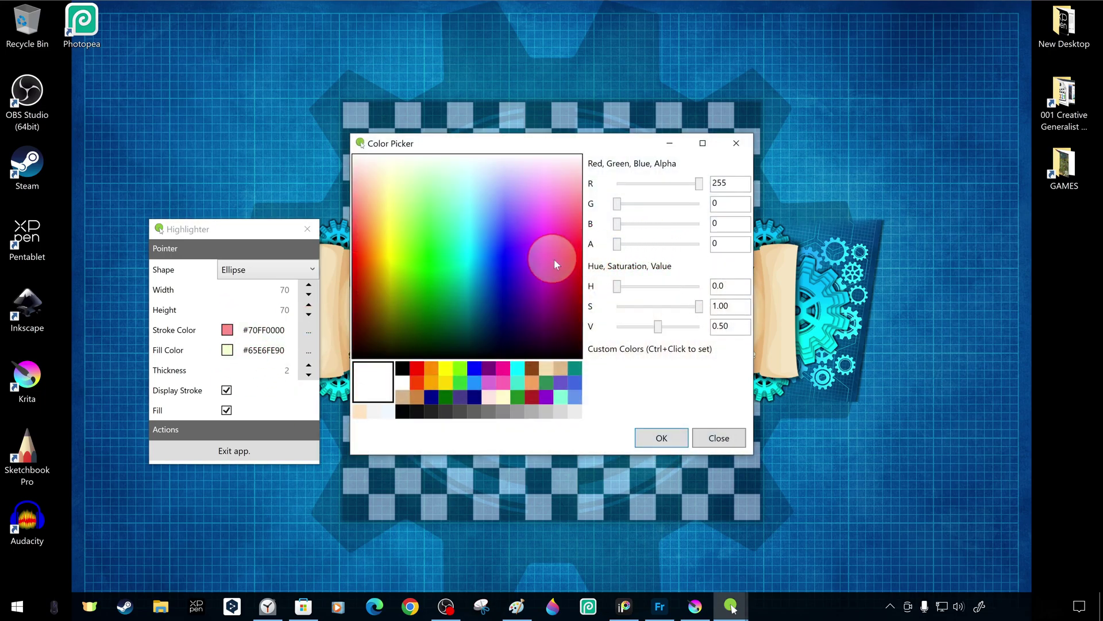
left_click(654, 436)
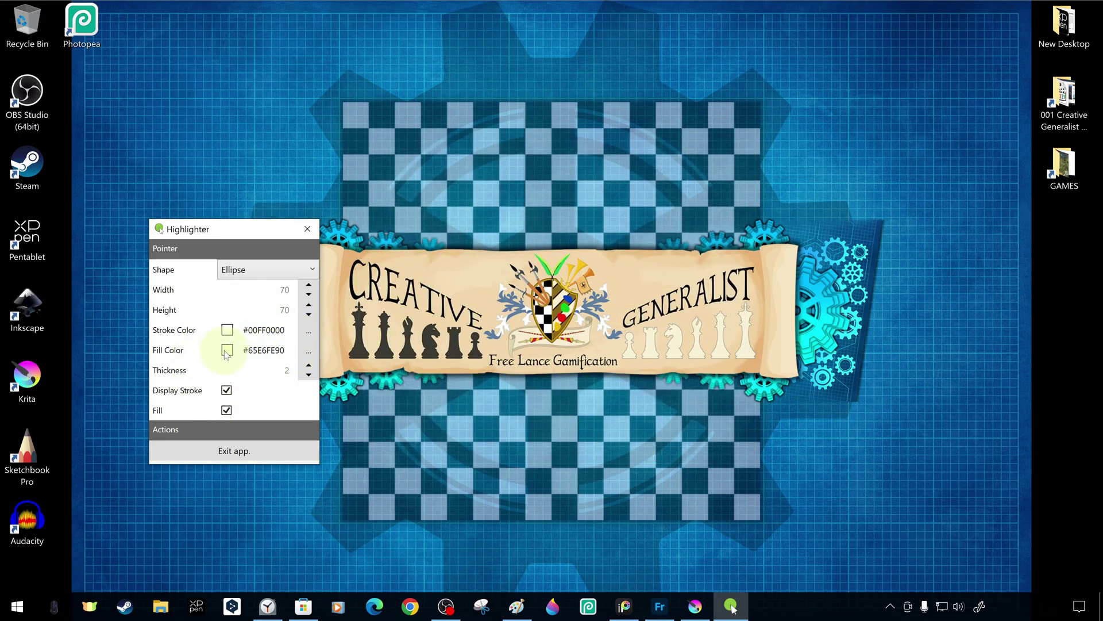
- Change the fill to a semi-transparent bright blue
left_click(309, 351)
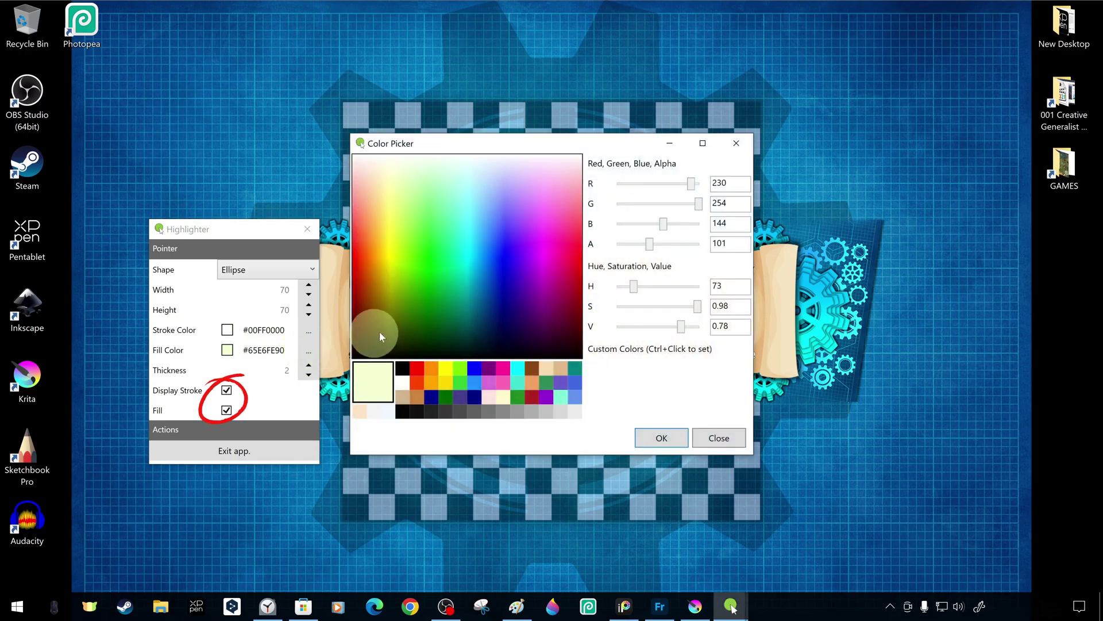
left_click(469, 381)
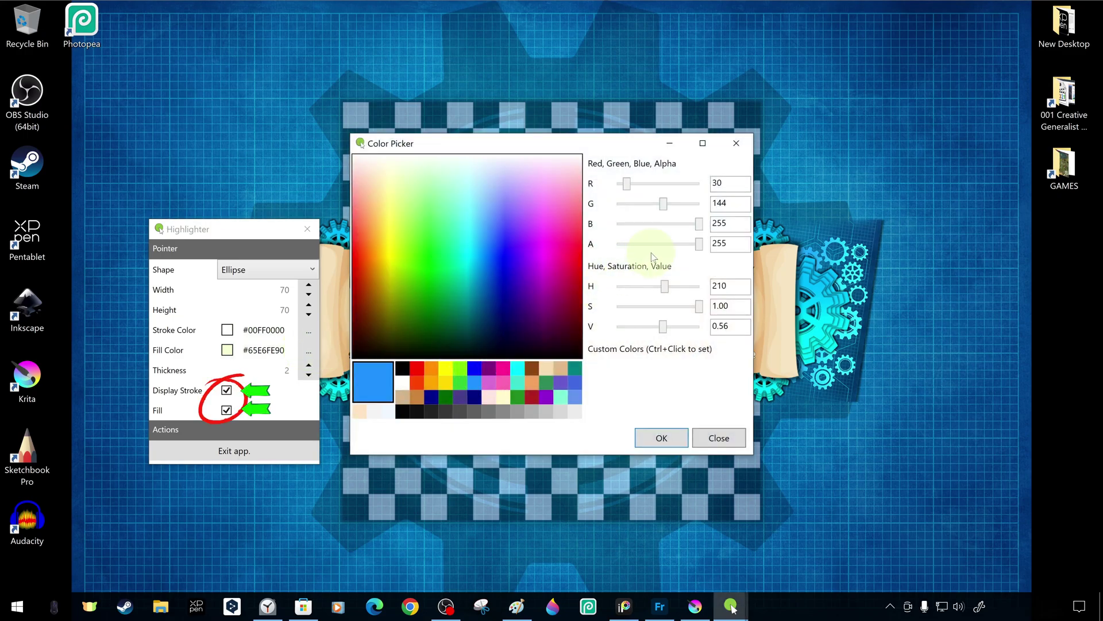
scroll(651, 247, "down", 1)
mouse_move(691, 243)
left_mouse_down()
mouse_move(632, 246)
mouse_move(652, 252)
left_mouse_up()
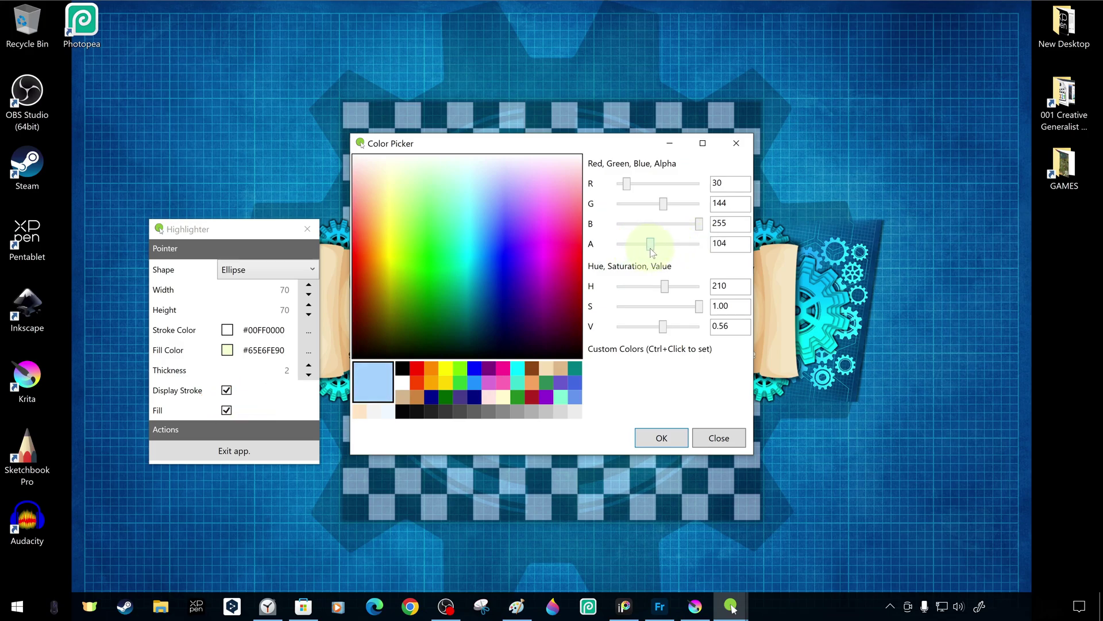
left_click(661, 437)
- Set the fill to pale yellow-green #72E1FFBC at about alpha 114
left_click(309, 351)
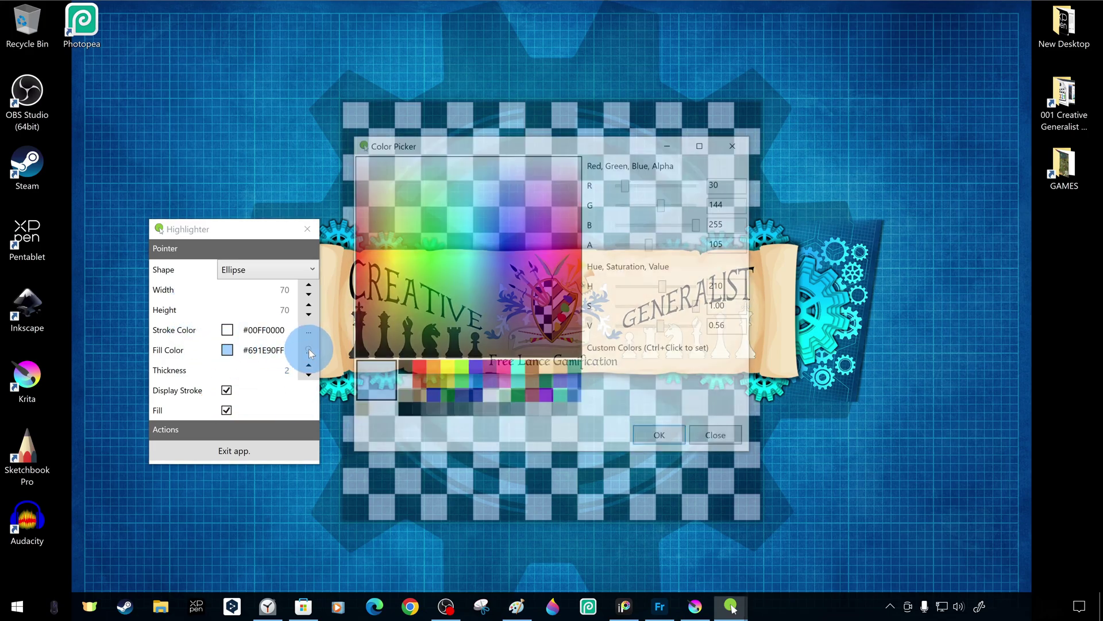
left_click(461, 367)
left_click_drag(402, 171, 408, 182)
scroll(651, 246, "down", 2)
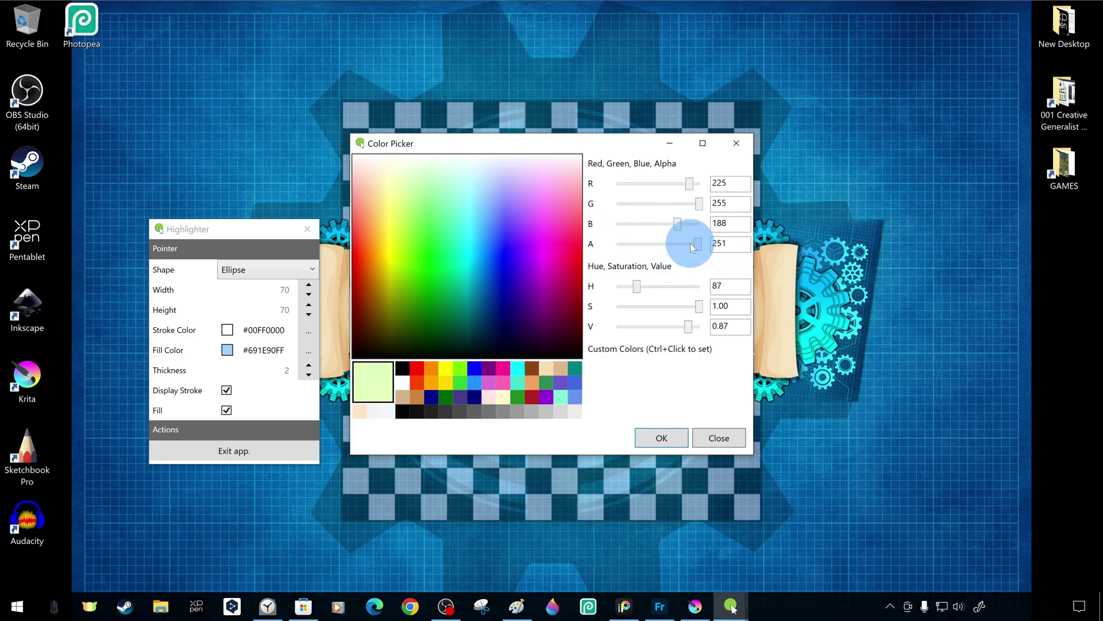
left_click_drag(697, 242, 653, 243)
left_click(662, 437)
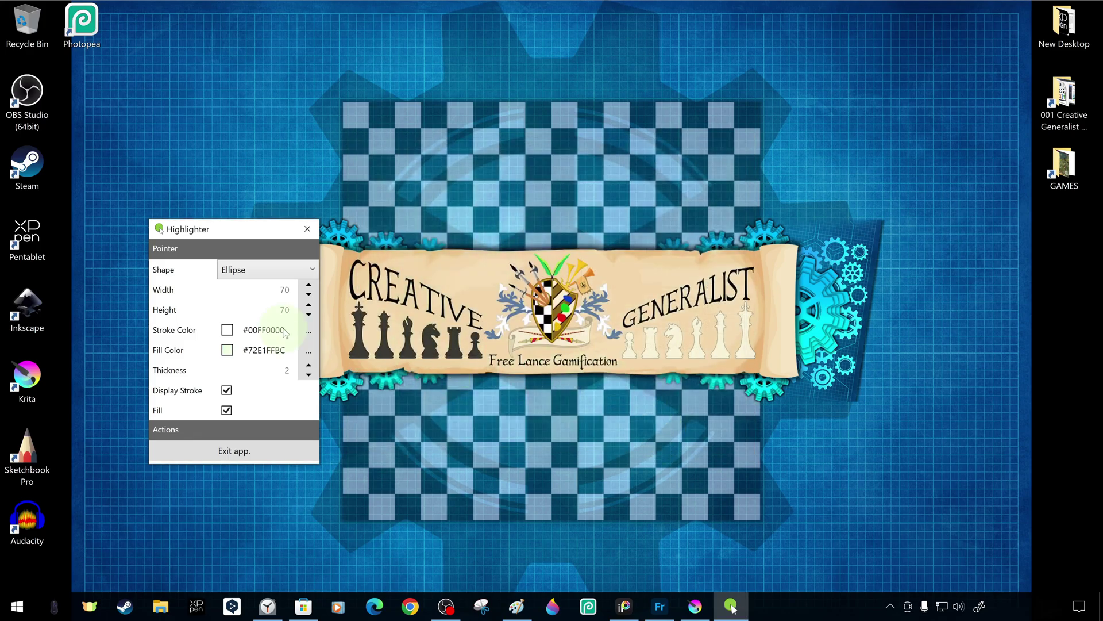
- Pick a semi-transparent green for the outline colour
left_click(309, 351)
left_click(460, 382)
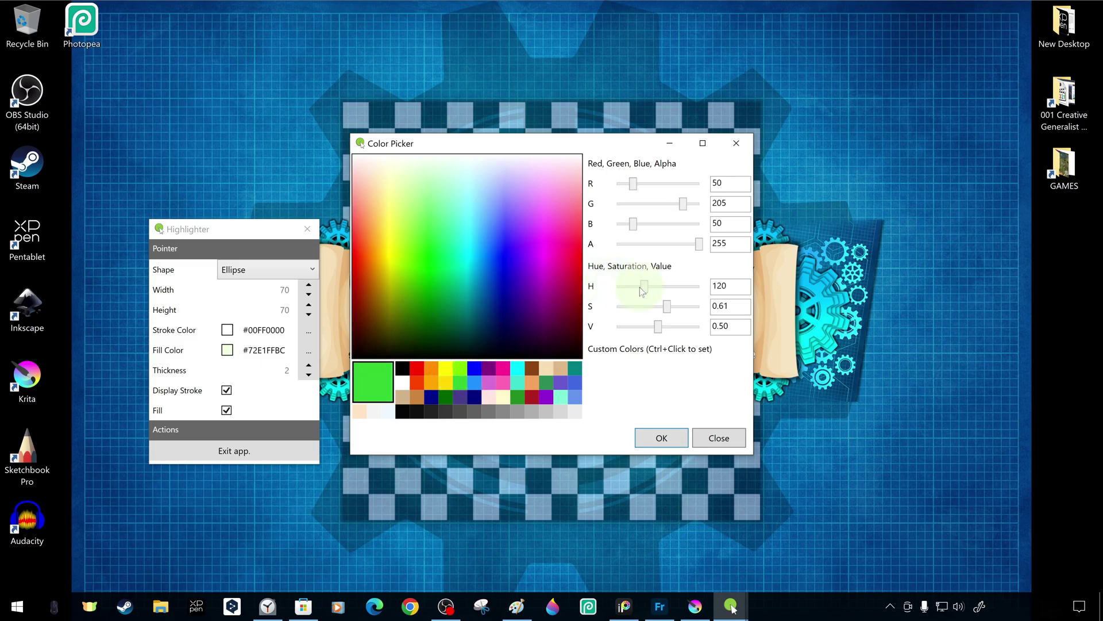
left_click_drag(698, 244, 654, 243)
- Apply the translucent green outline #6832CD32, preview it, and raise the outline thickness
left_click(661, 437)
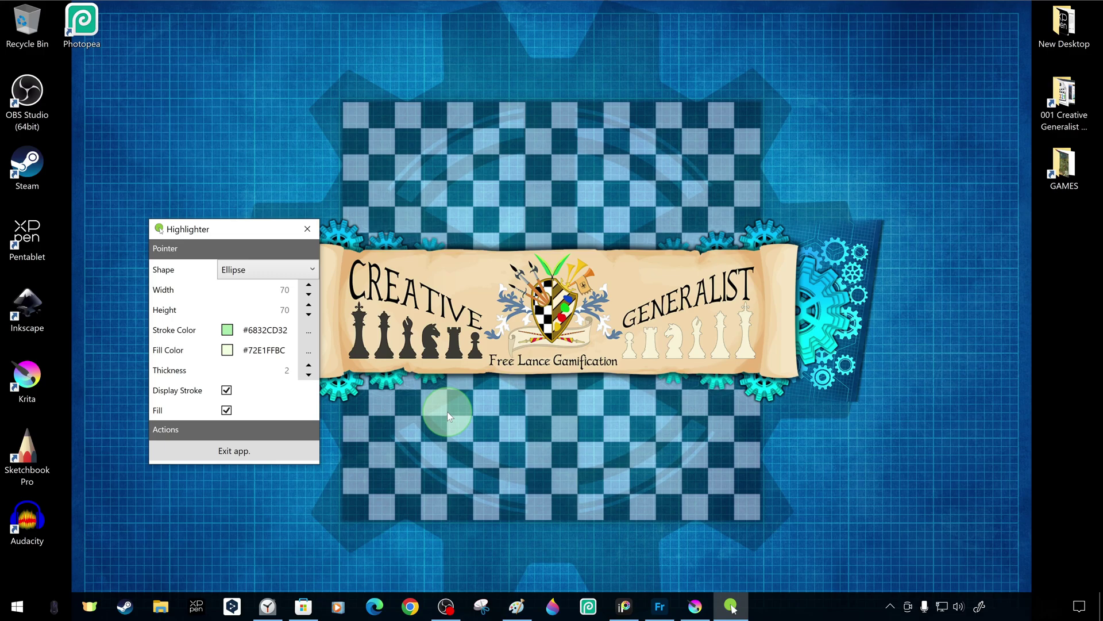
left_click(435, 423)
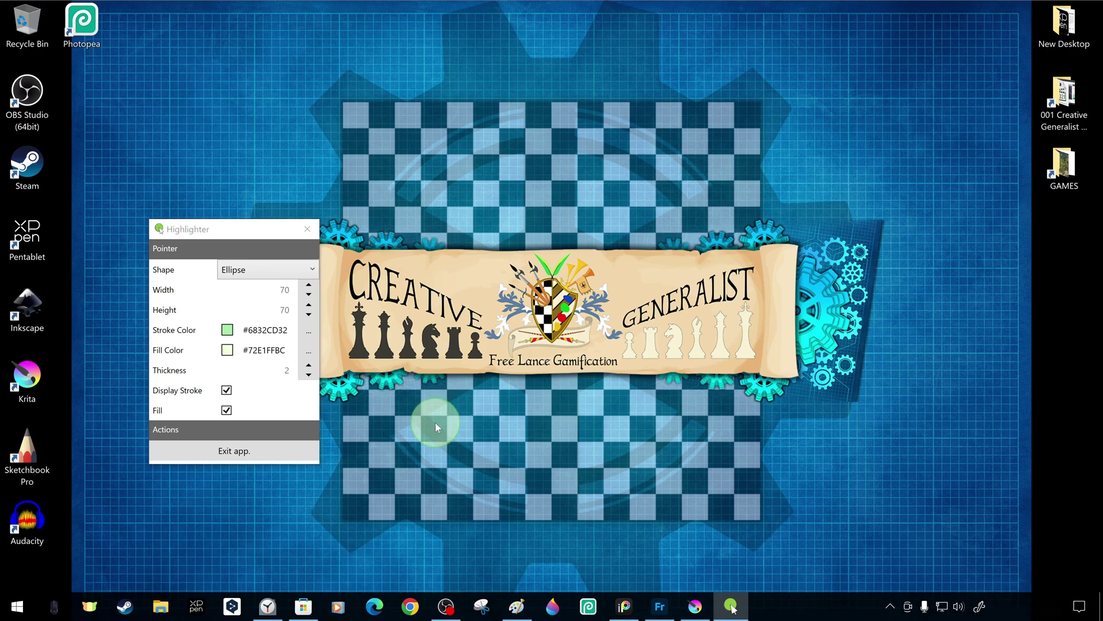
left_click(308, 366)
left_click(308, 366)
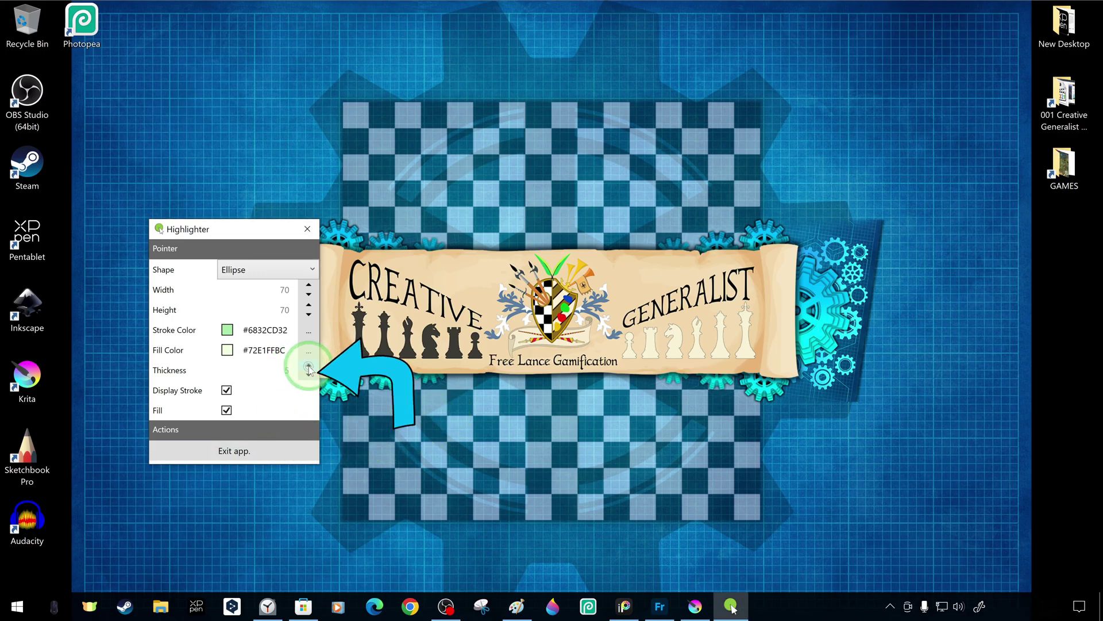
left_click(309, 366)
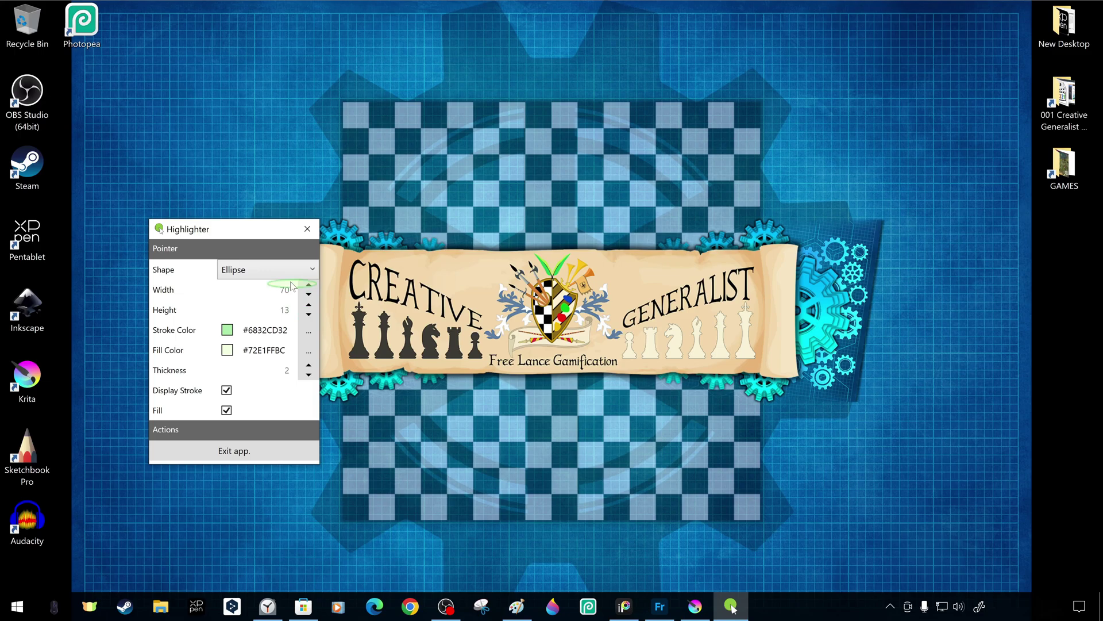
- Size the Ellipse highlight to 72 by 68 with thickness 1, after briefly trying Arrow
left_click(309, 313)
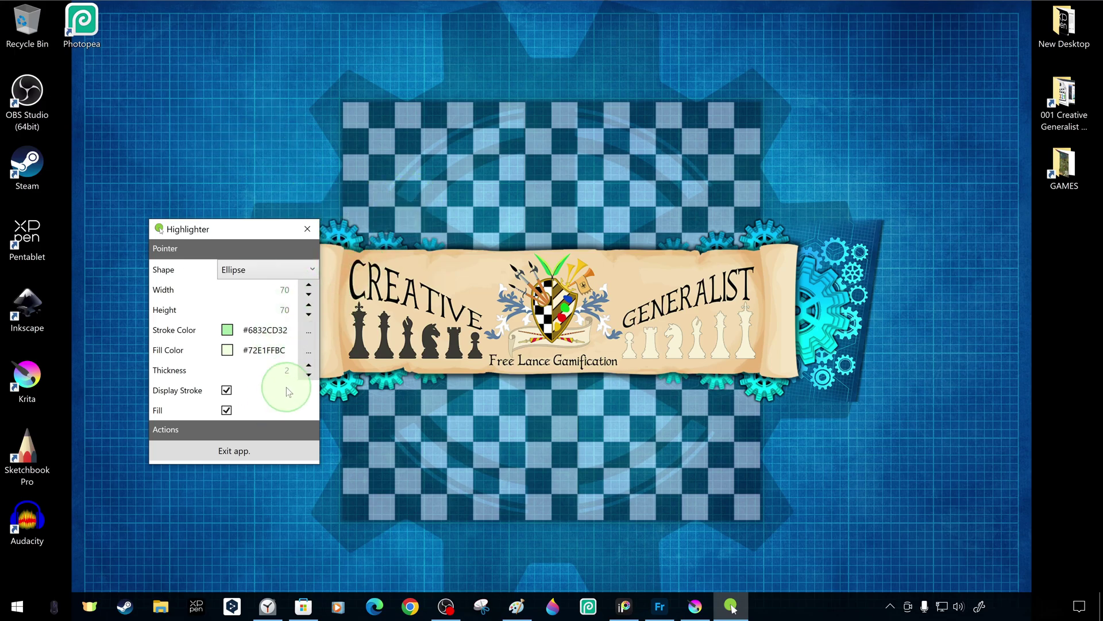
left_click(308, 374)
left_click(287, 270)
left_click(273, 304)
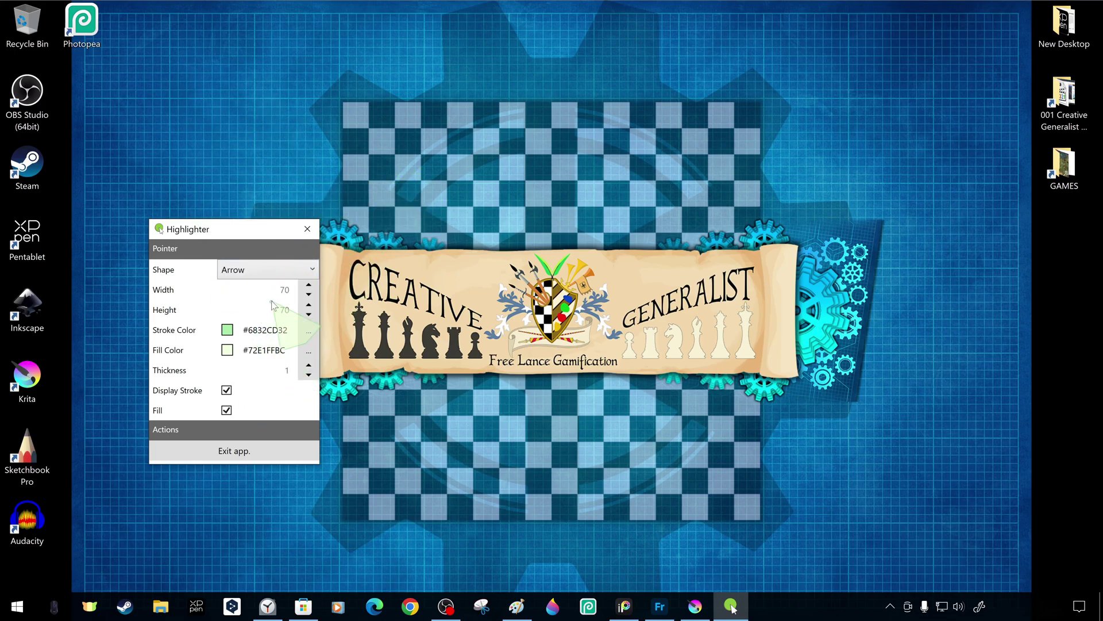
left_click(309, 295)
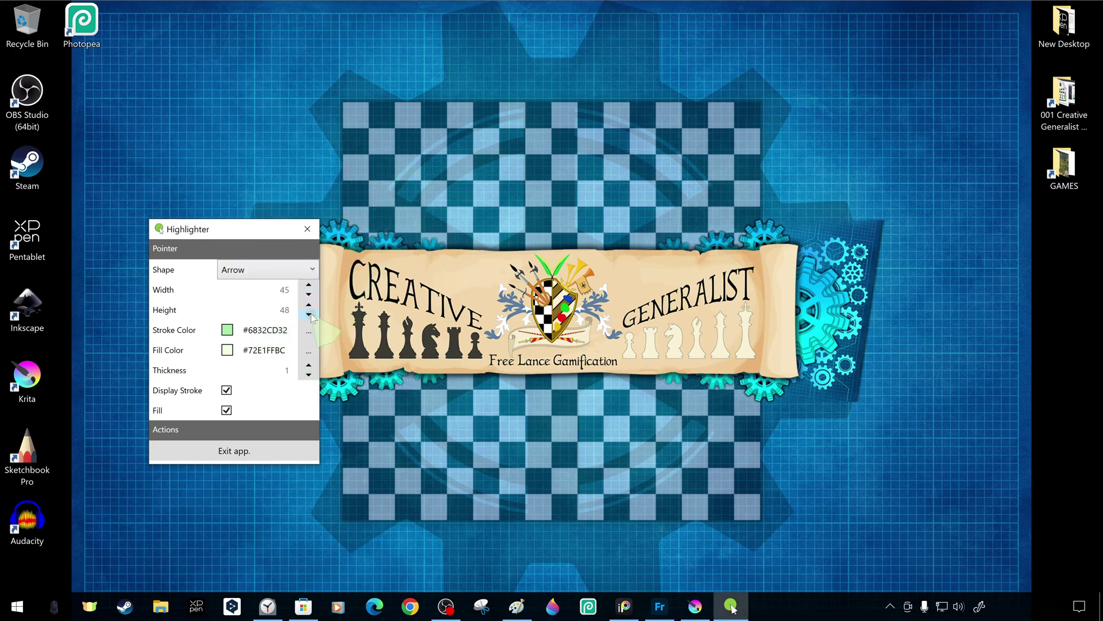
left_click(305, 269)
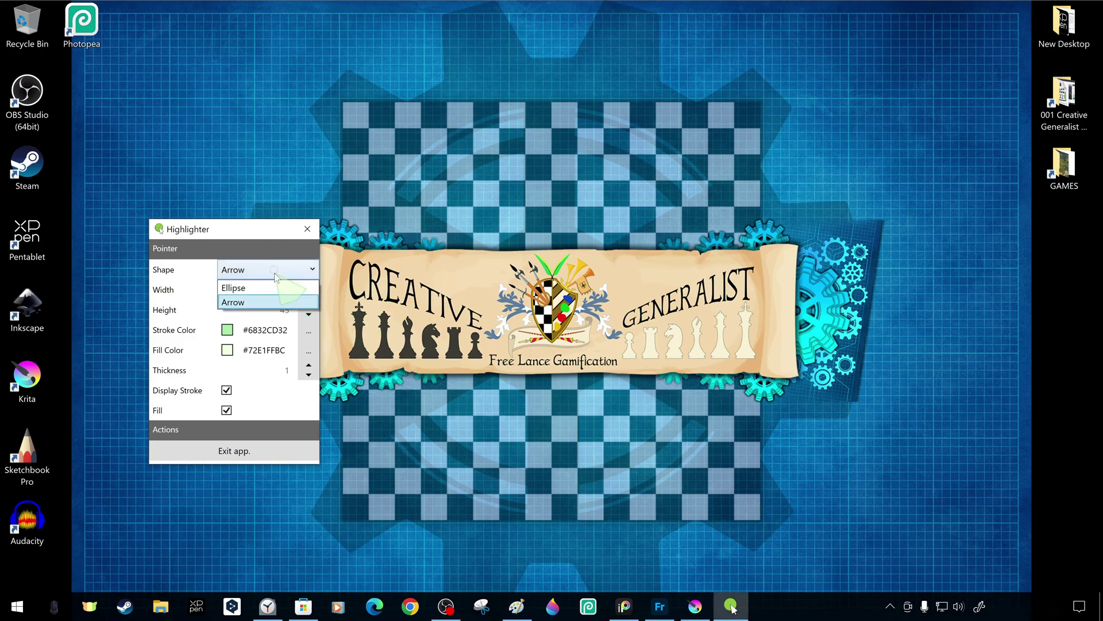
left_click(311, 287)
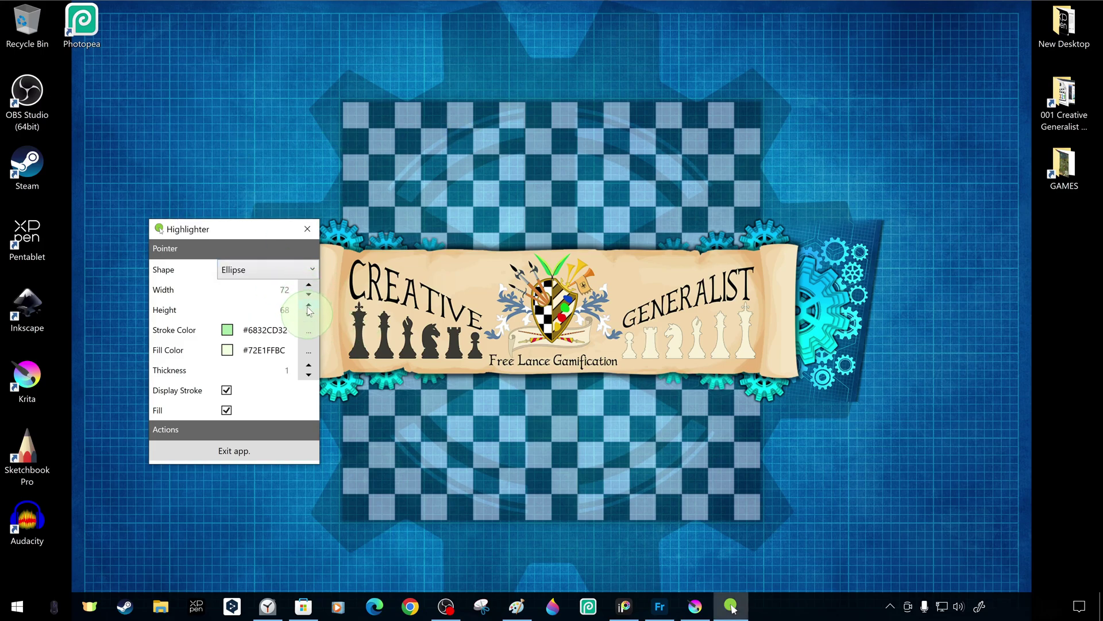
- In Paint, bucket-fill the canvas light yellow and return to the Brushes tool
left_click(517, 606)
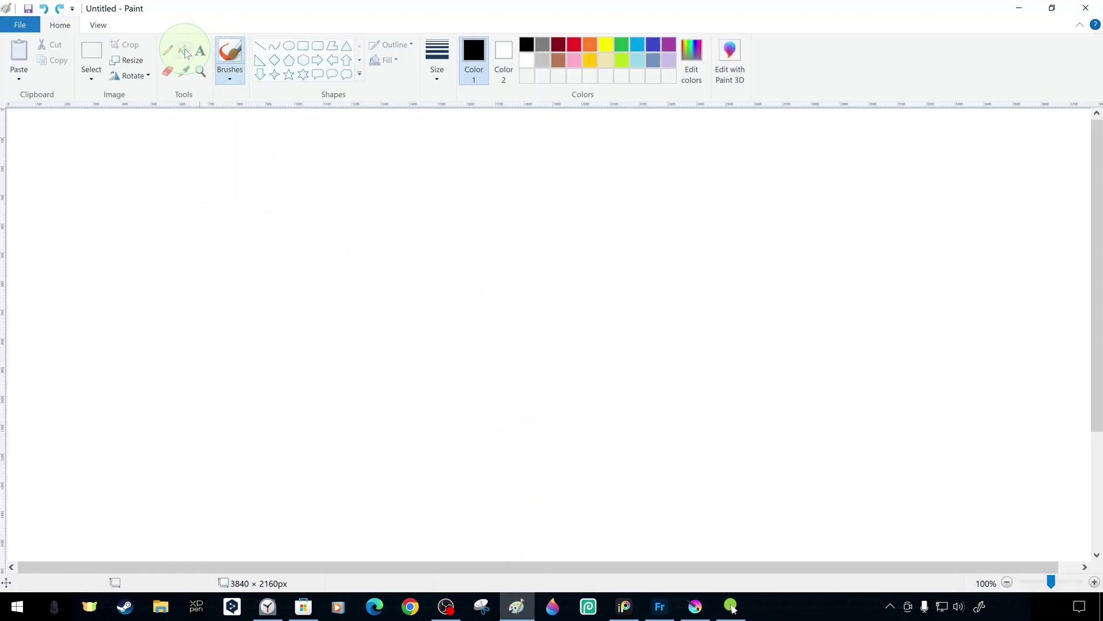
left_click(184, 52)
left_click(605, 60)
left_click(546, 153)
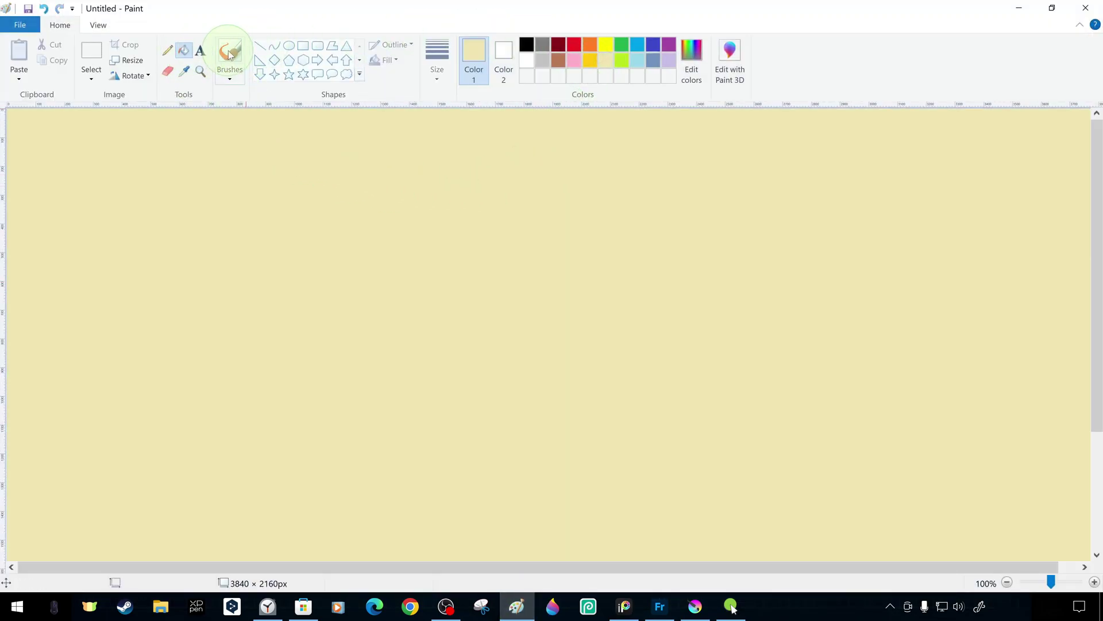
left_click(229, 54)
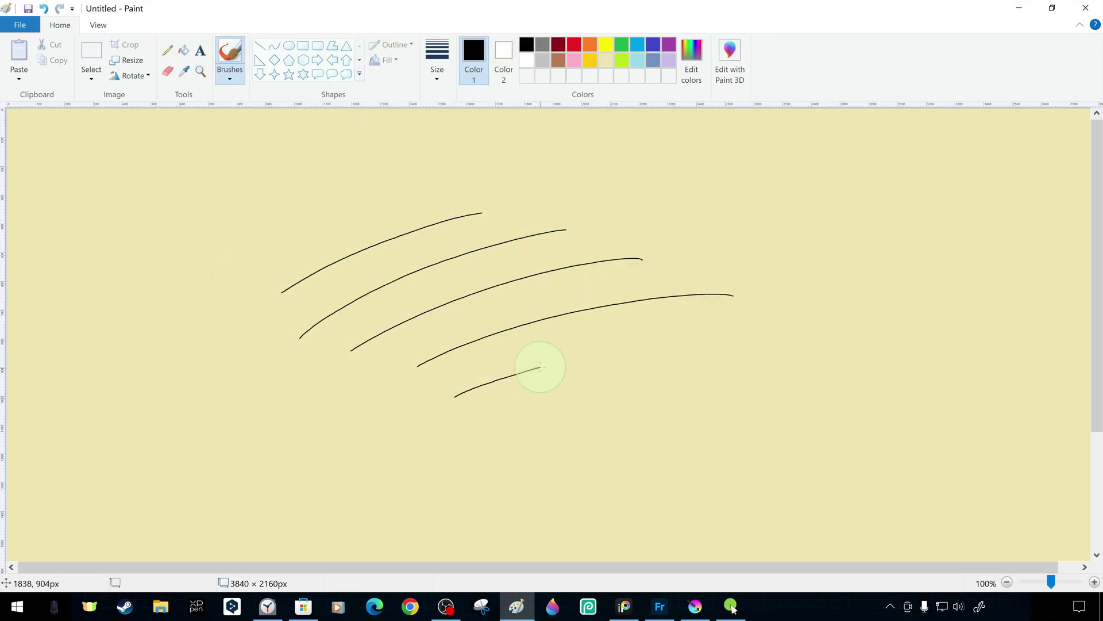
- Switch from Paint to ibisPaint and bucket-fill the canvas pale green #D6D7B1
left_click(1017, 12)
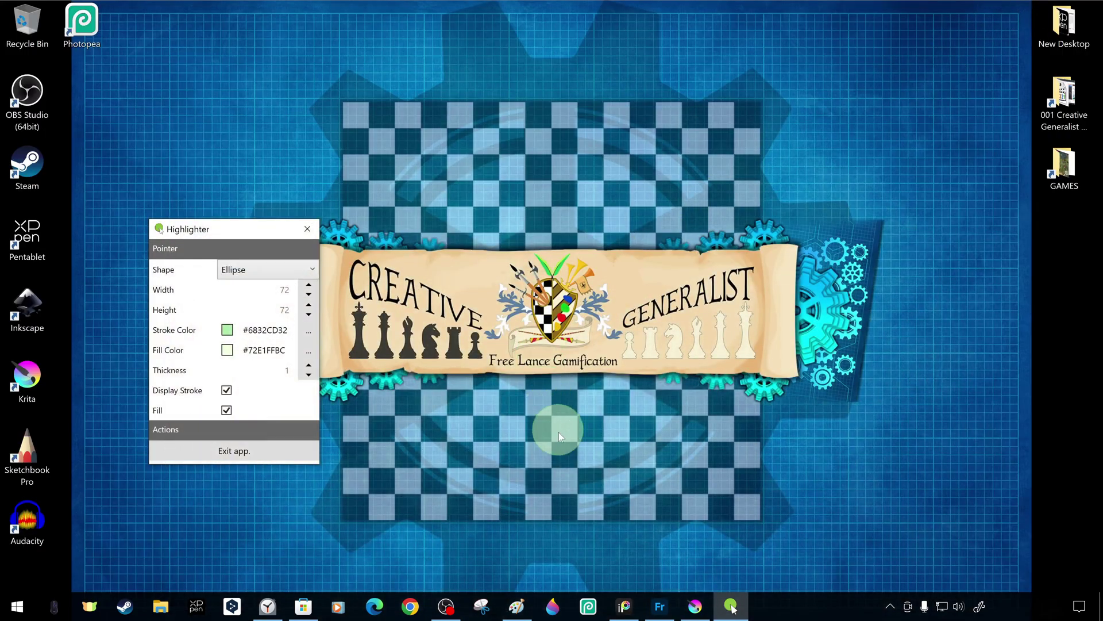
left_click(624, 606)
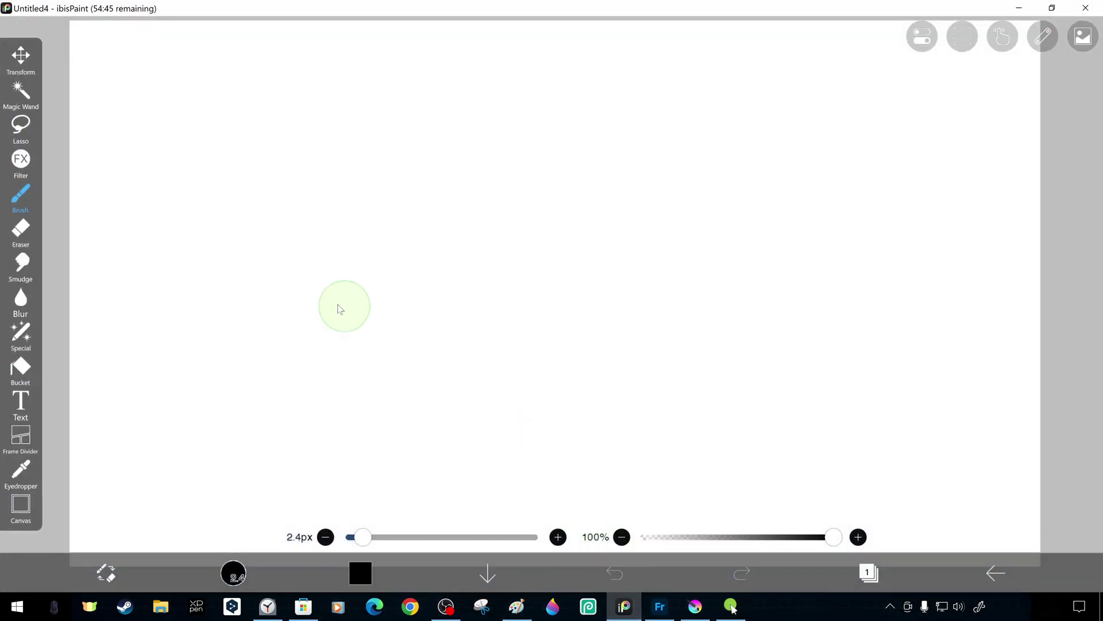
left_click(869, 572)
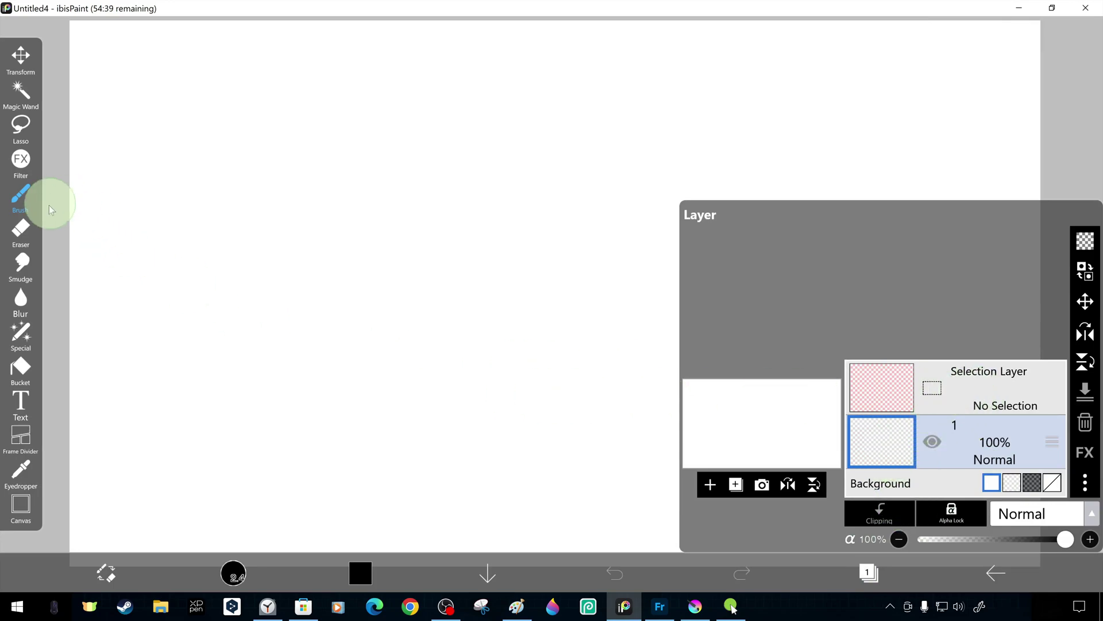
left_click(21, 371)
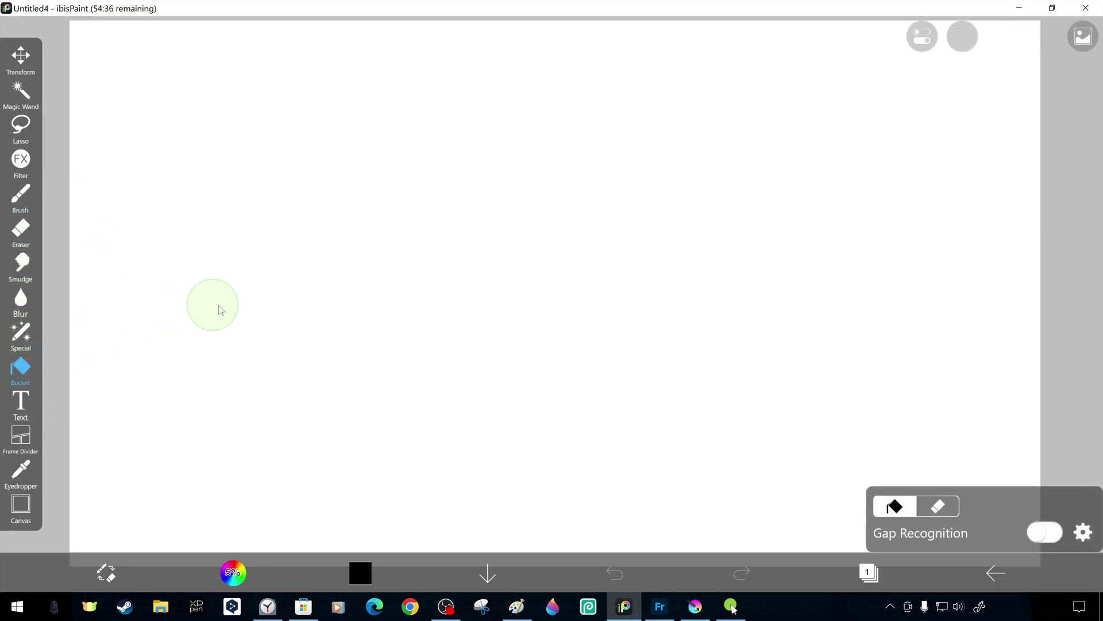
left_click(233, 572)
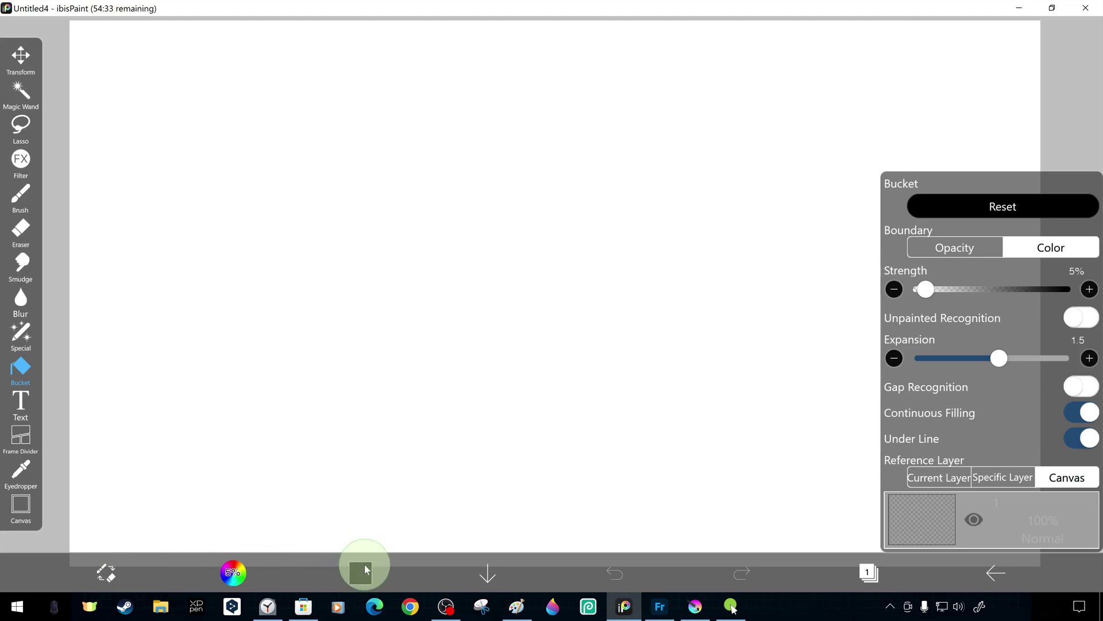
left_click(365, 569)
left_click(364, 571)
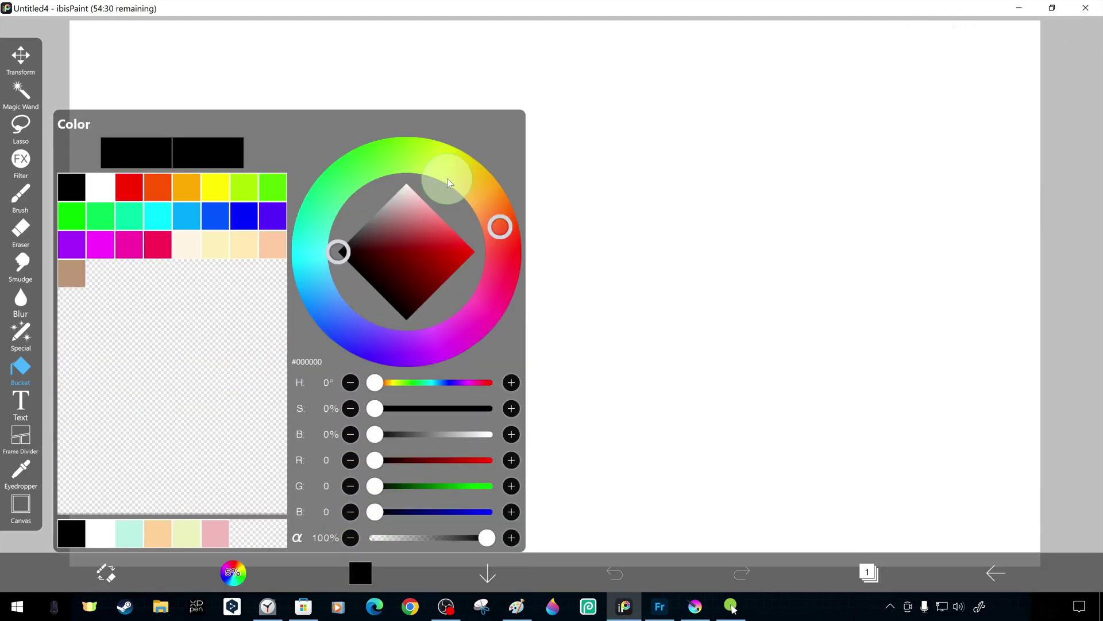
left_click(448, 183)
left_click(408, 205)
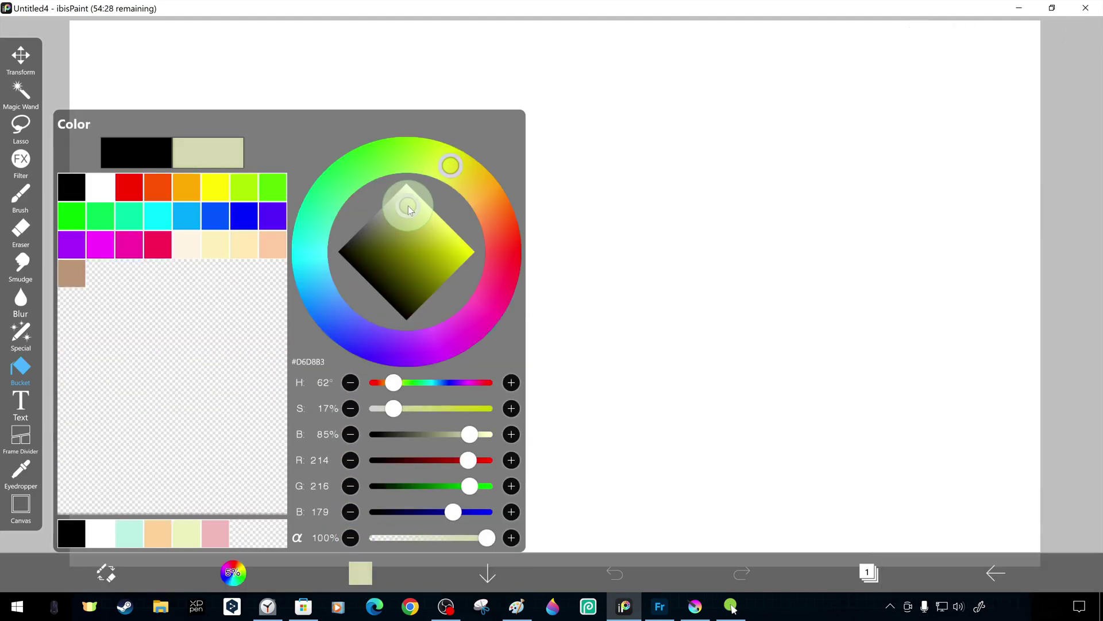
left_click(589, 304)
left_click(639, 304)
- Lower layer 1's opacity to 67% and add a new empty layer
left_click(869, 572)
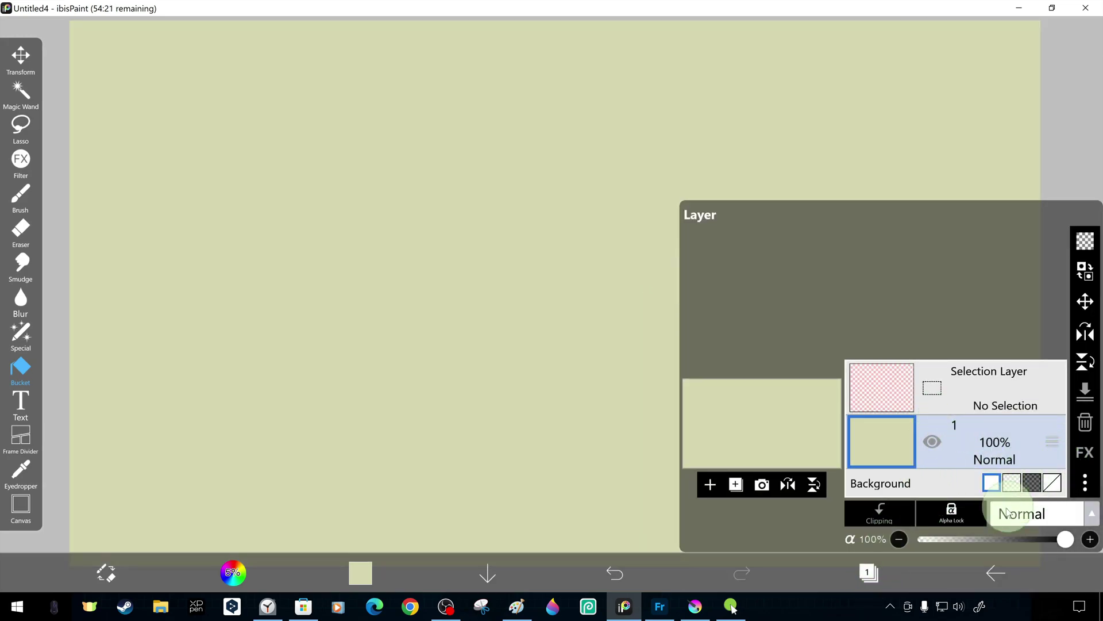
left_click_drag(980, 539, 1021, 544)
left_click(710, 484)
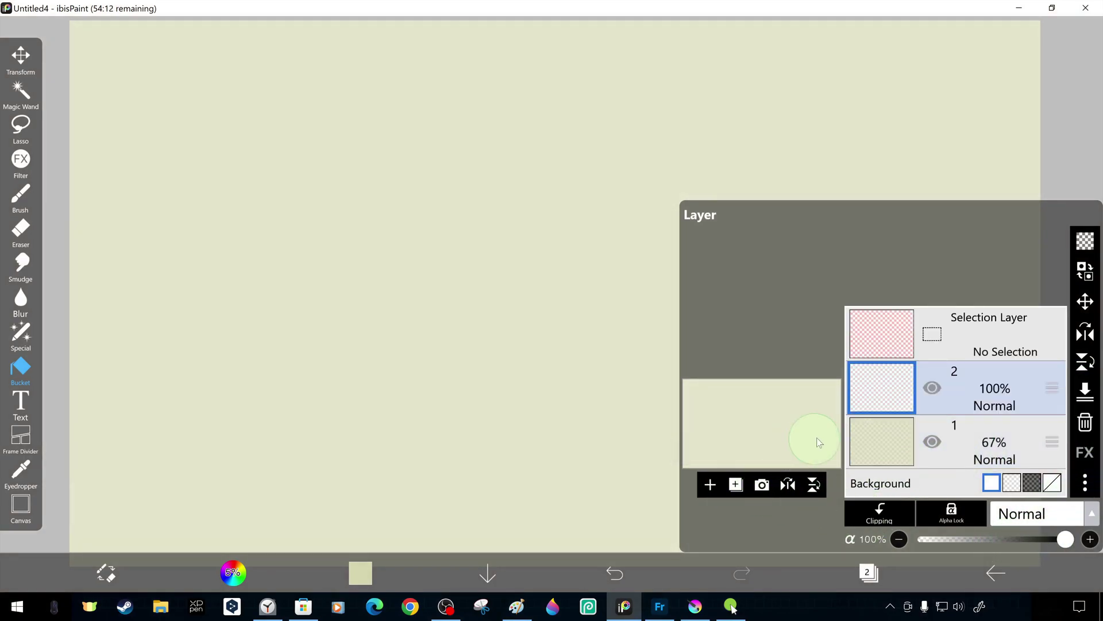
- Draw two test strokes with the brush and switch its colour to black
left_click(21, 195)
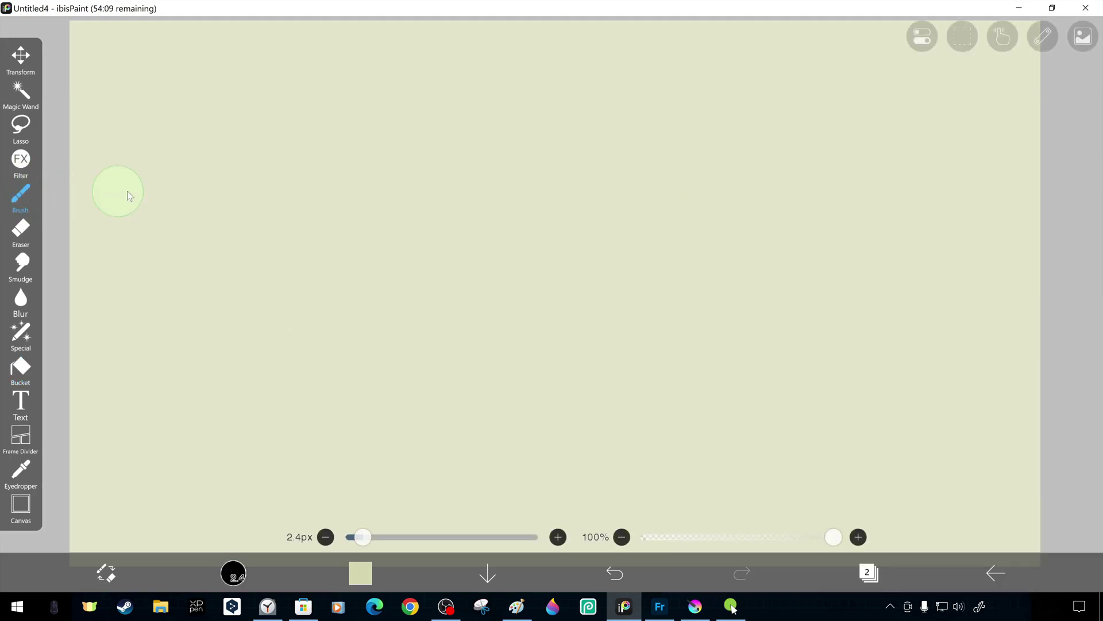
left_click_drag(345, 210, 665, 290)
mouse_move(234, 290)
left_mouse_down()
mouse_move(357, 308)
mouse_move(342, 249)
mouse_move(316, 256)
left_mouse_up()
left_click(361, 573)
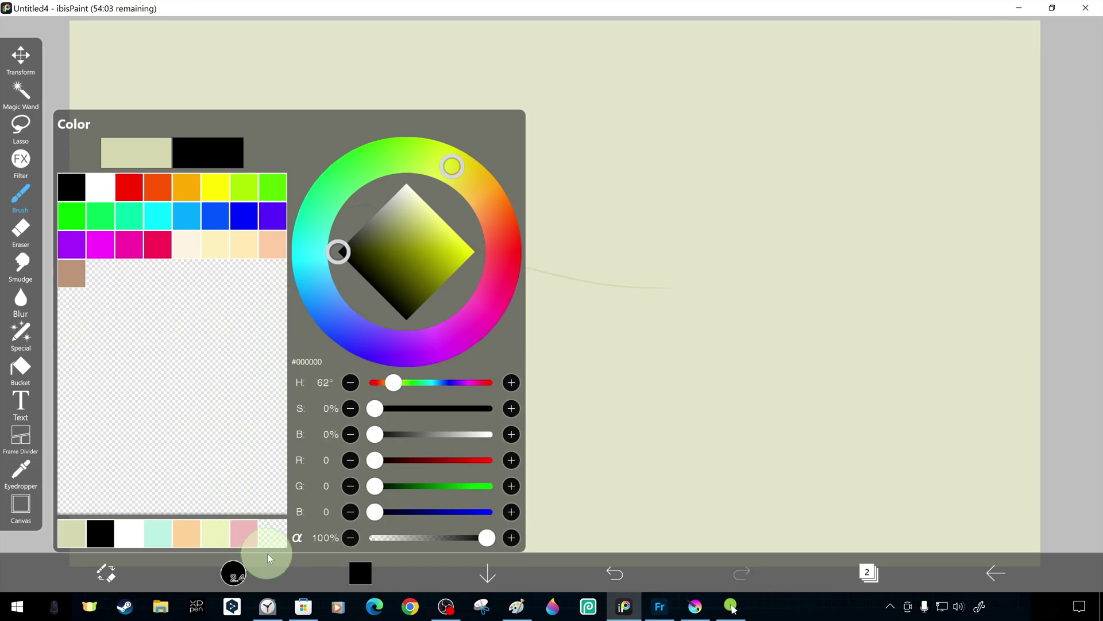
left_click(601, 279)
- Draw several long black curves, a dot and short strokes, then minimise ibisPaint
mouse_move(383, 329)
left_mouse_down()
mouse_move(622, 222)
mouse_move(683, 214)
left_mouse_up()
mouse_move(398, 353)
left_mouse_down()
mouse_move(569, 325)
mouse_move(696, 346)
left_mouse_up()
left_click_drag(402, 380, 706, 395)
left_click_drag(340, 226, 686, 184)
left_click_drag(199, 198, 337, 167)
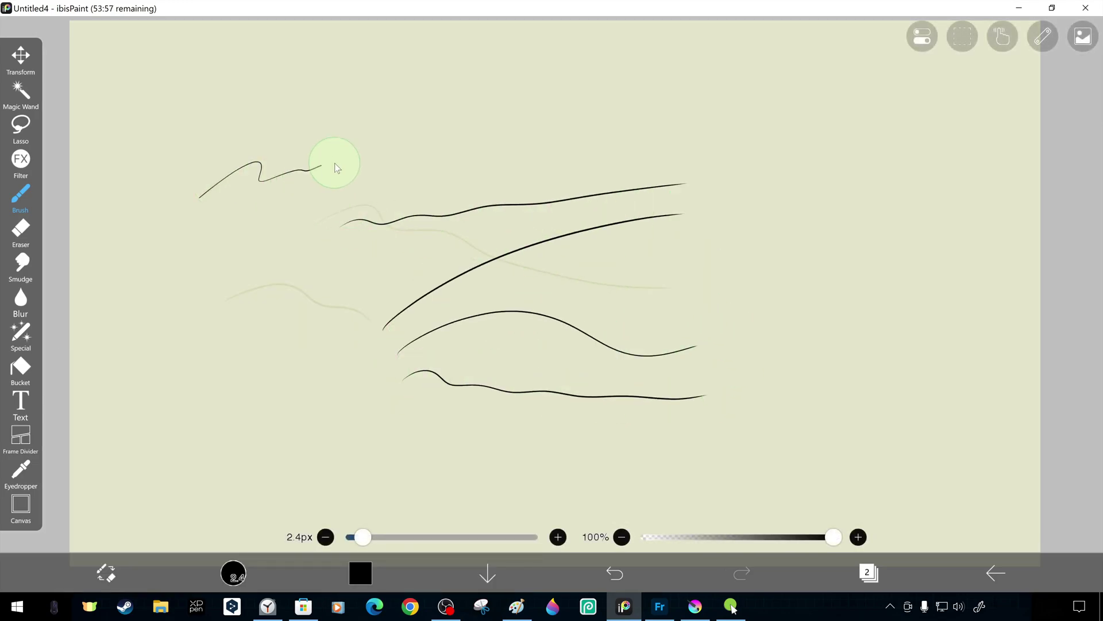
right_click(550, 109)
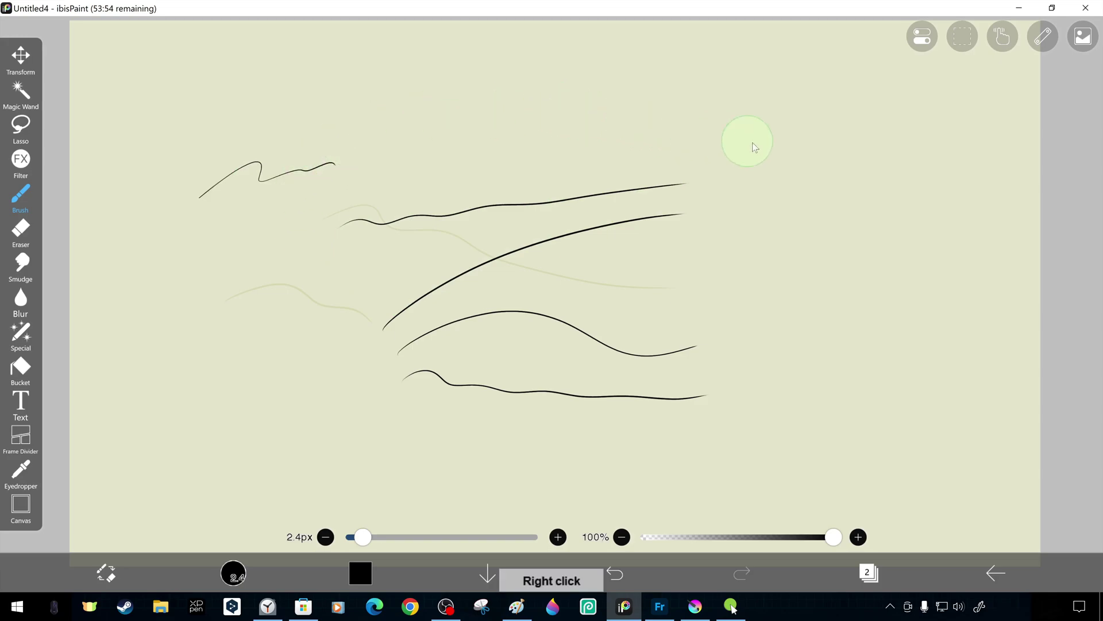
double_click(816, 205)
left_click_drag(748, 256, 804, 296)
left_click_drag(826, 318, 870, 312)
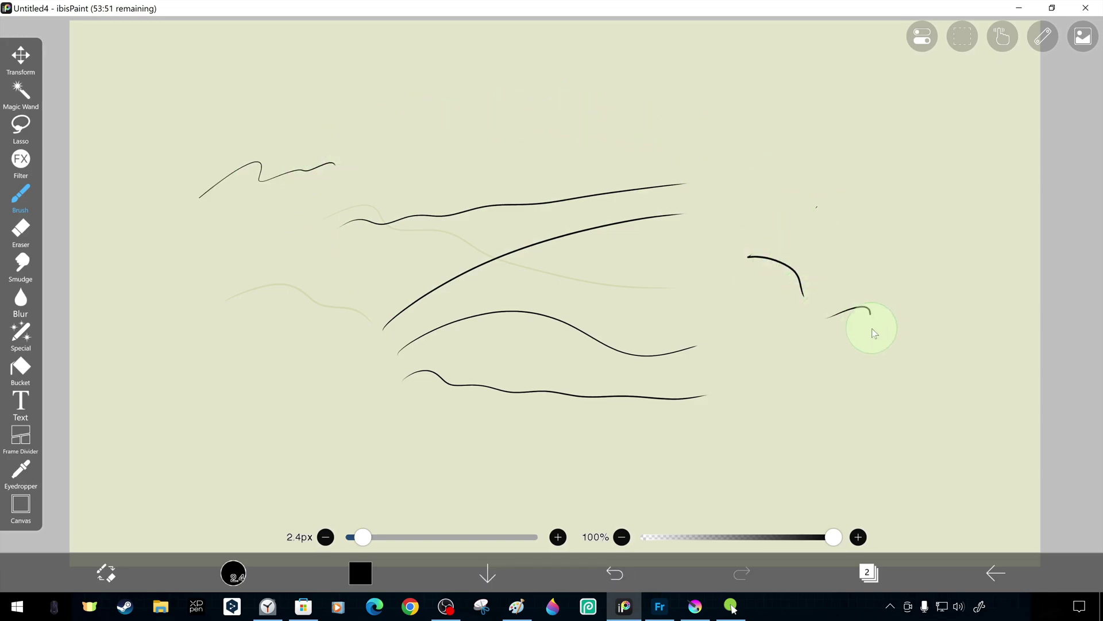
left_click_drag(370, 143, 608, 80)
left_click(1018, 10)
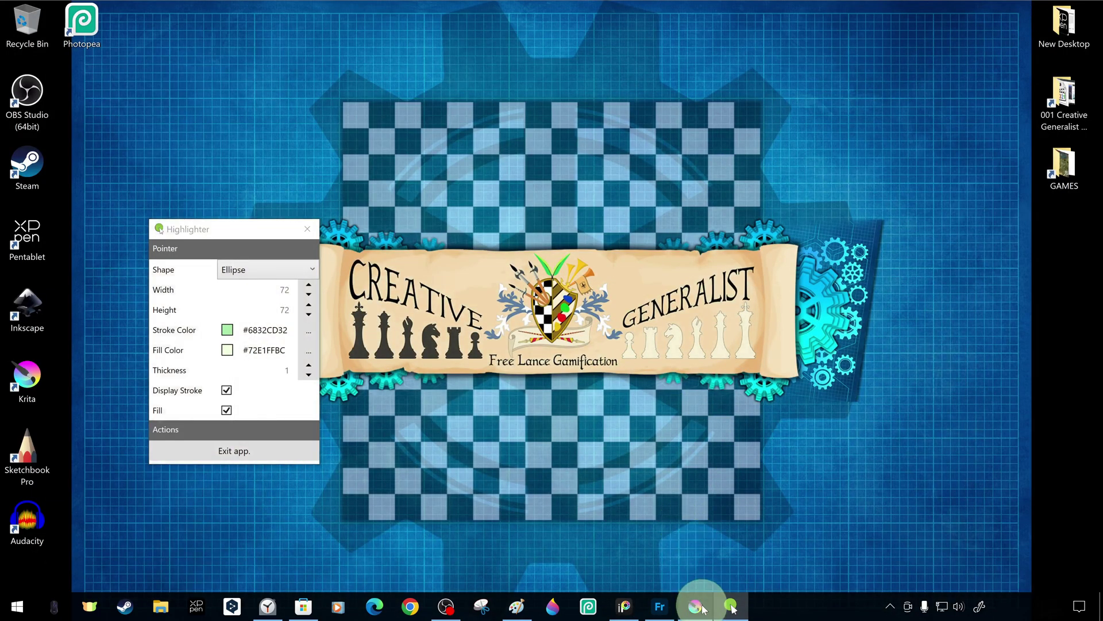
- Restore Krita, fill Paint Layer 1 with pale yellow and lower its opacity
left_click(695, 605)
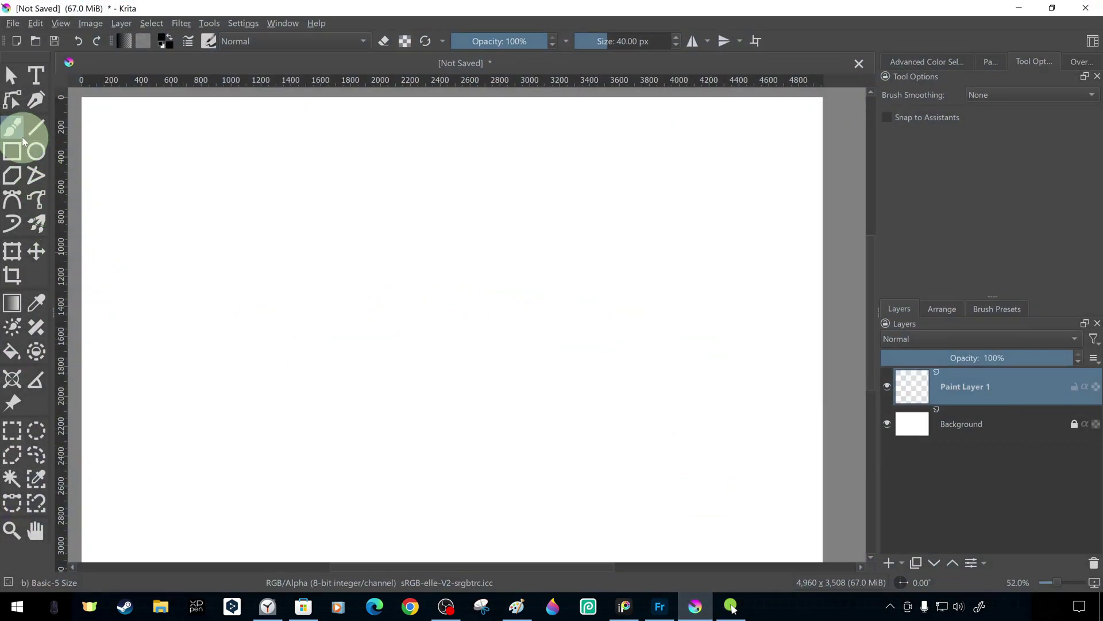
left_click(11, 350)
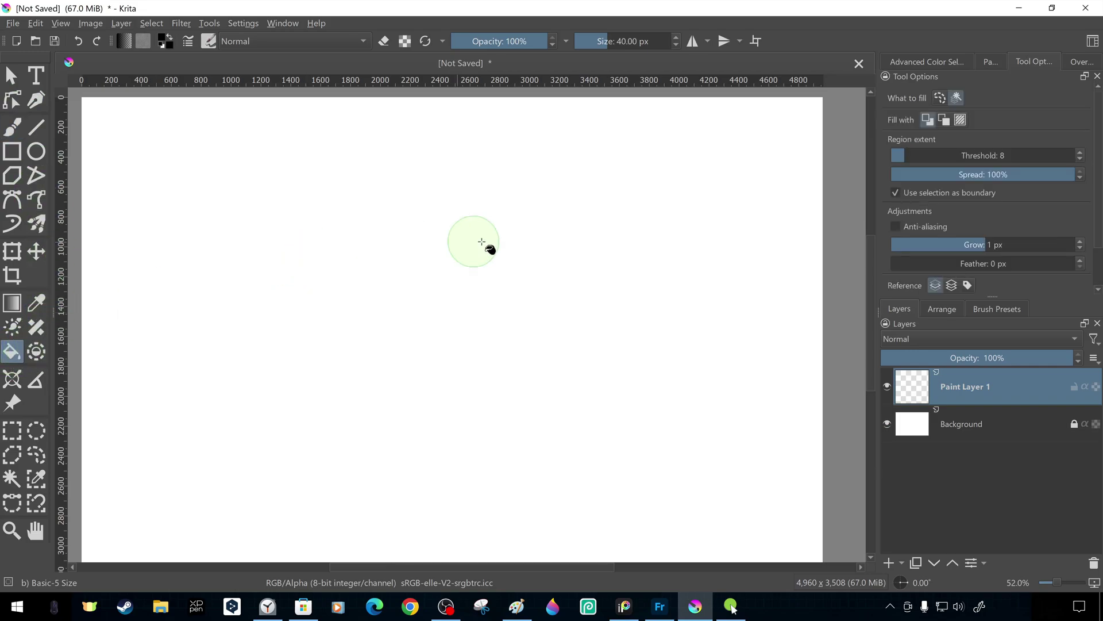
left_click(164, 39)
left_click(635, 196)
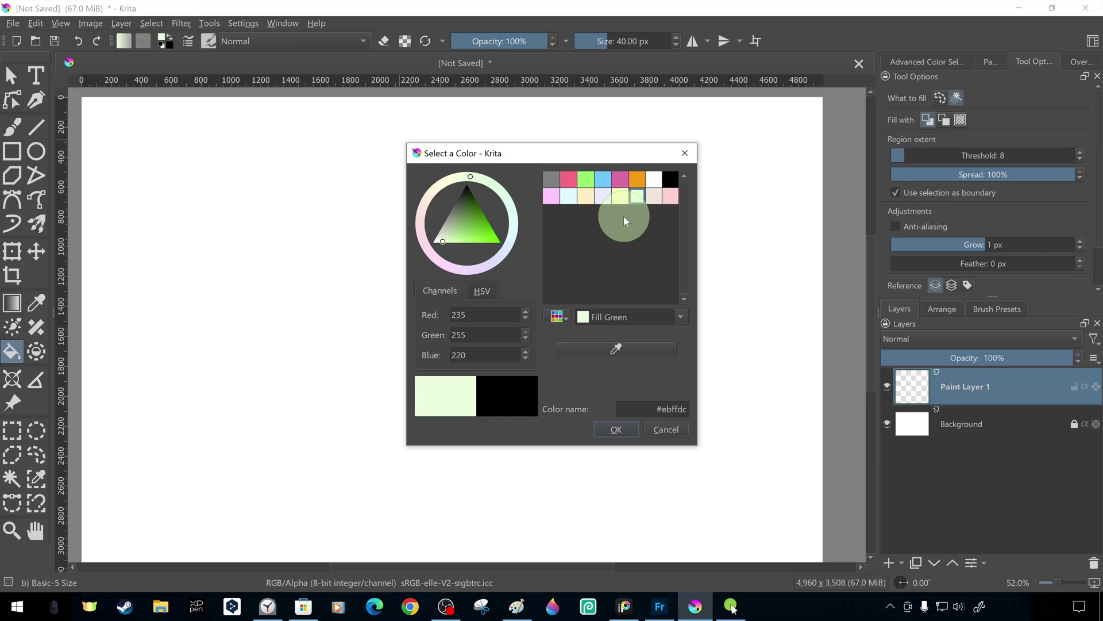
left_click(627, 199)
left_click(616, 429)
left_click(566, 391)
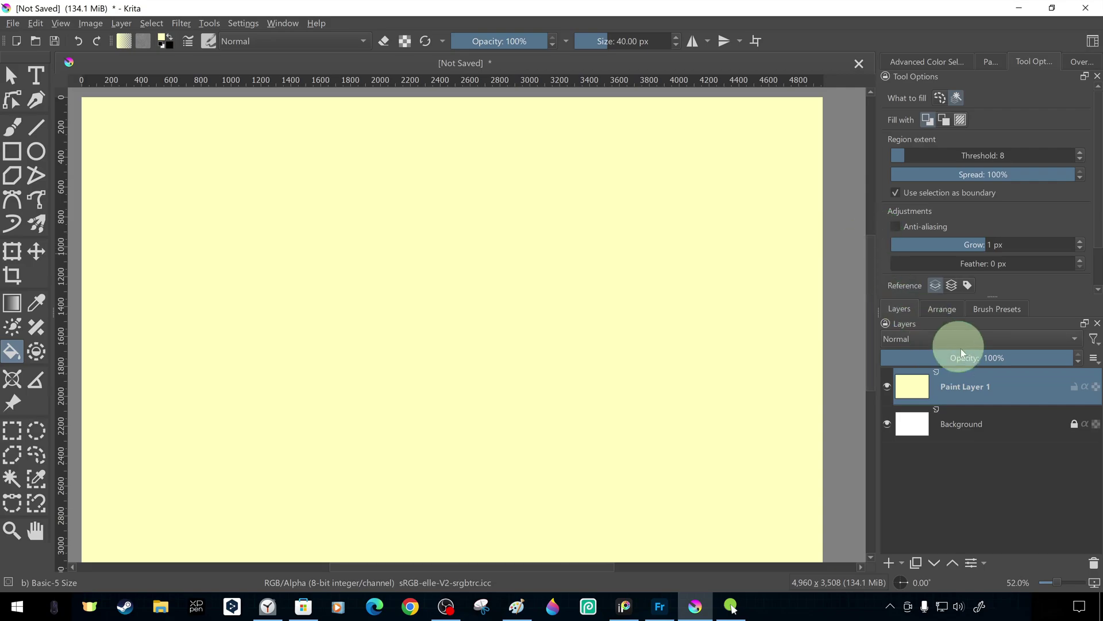
left_click_drag(1020, 358, 970, 358)
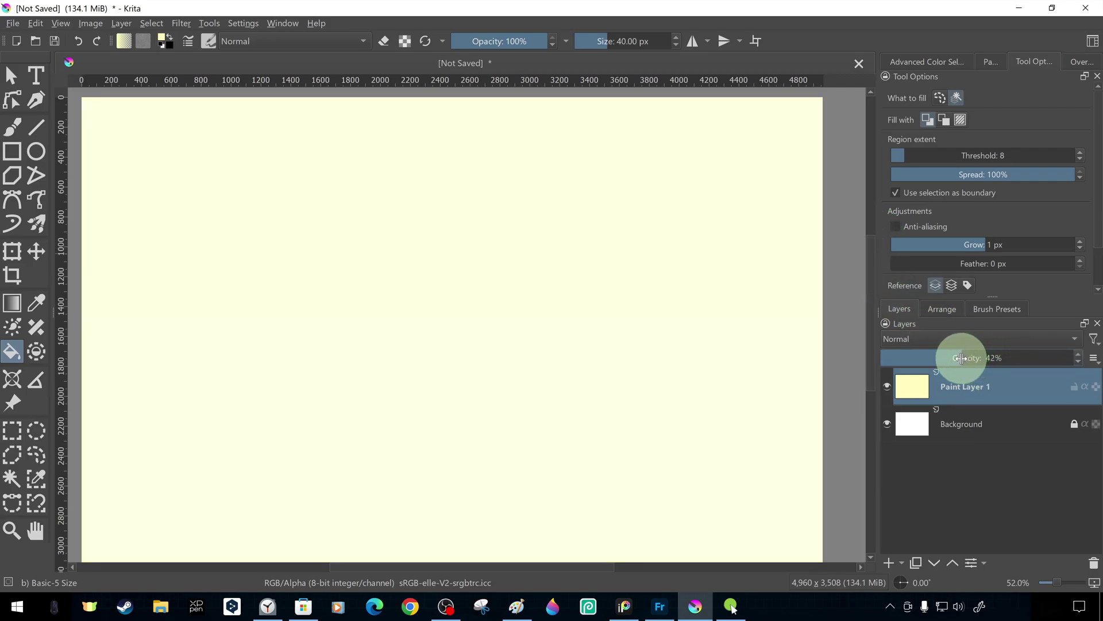
- Add Paint Layer 2 and draw several black freehand strokes across the canvas
left_click(890, 563)
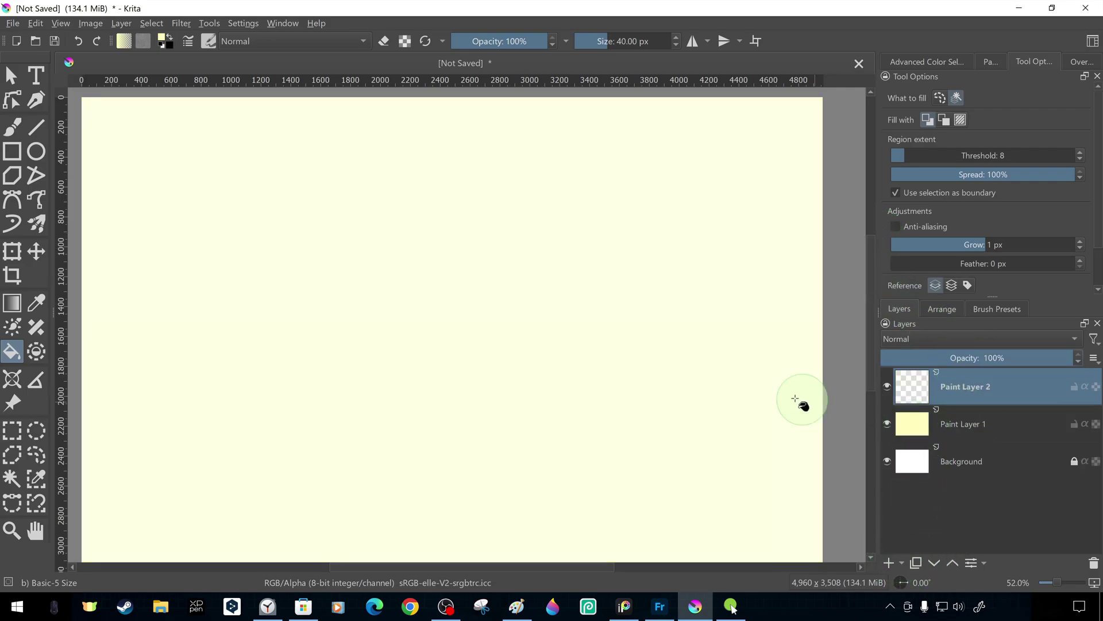
key("b")
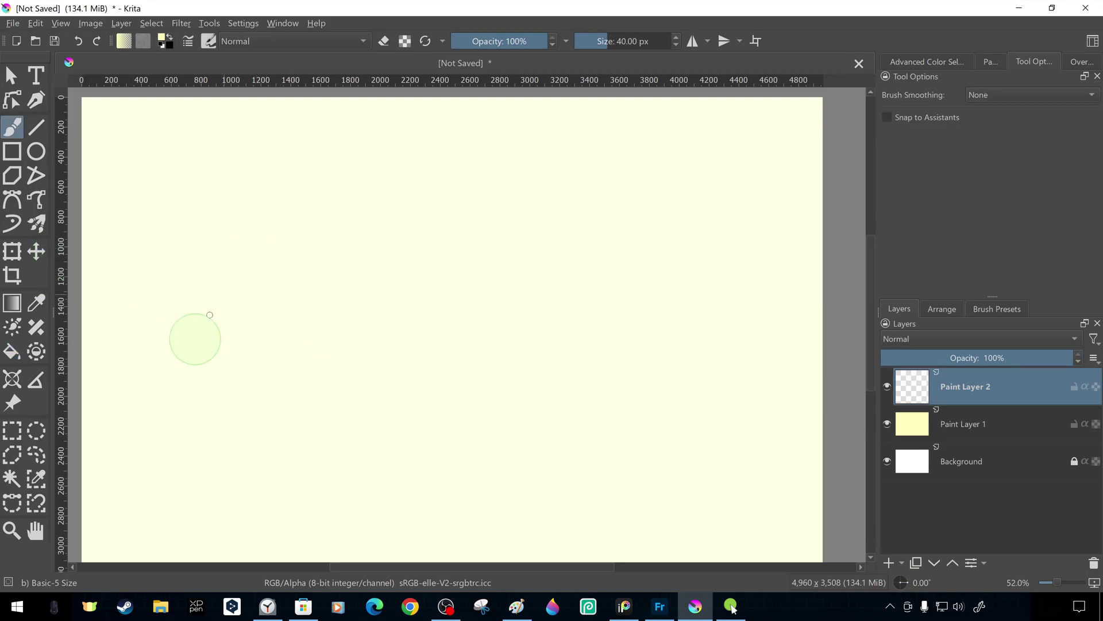
left_click(161, 45)
left_click_drag(230, 260, 348, 263)
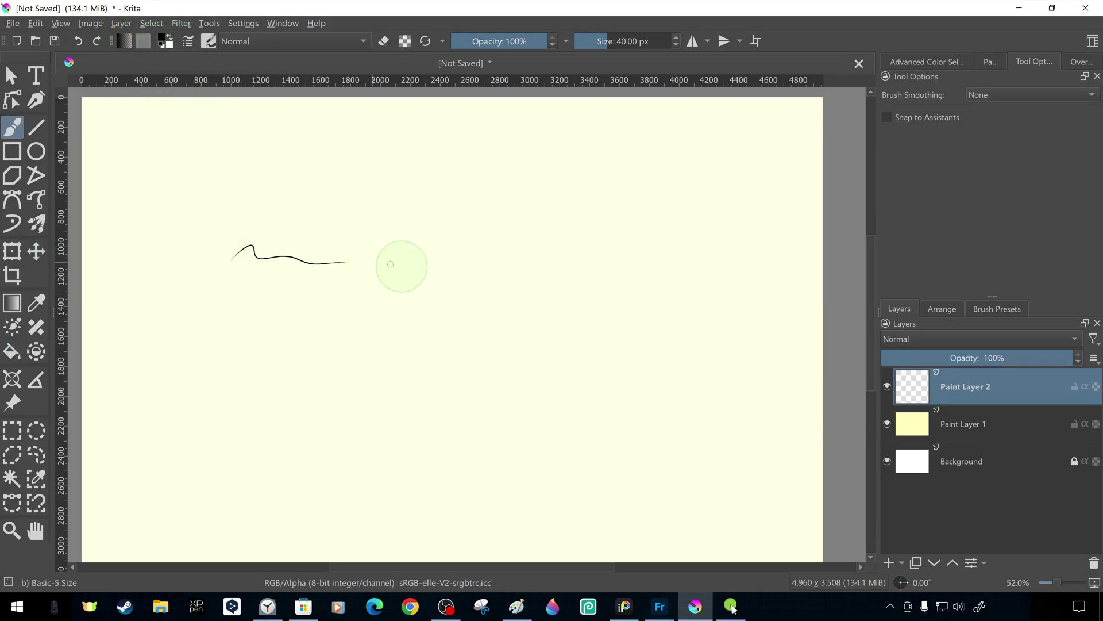
left_click_drag(255, 310, 319, 299)
left_click_drag(350, 237, 621, 249)
left_click_drag(368, 366, 620, 366)
left_click_drag(469, 403, 692, 407)
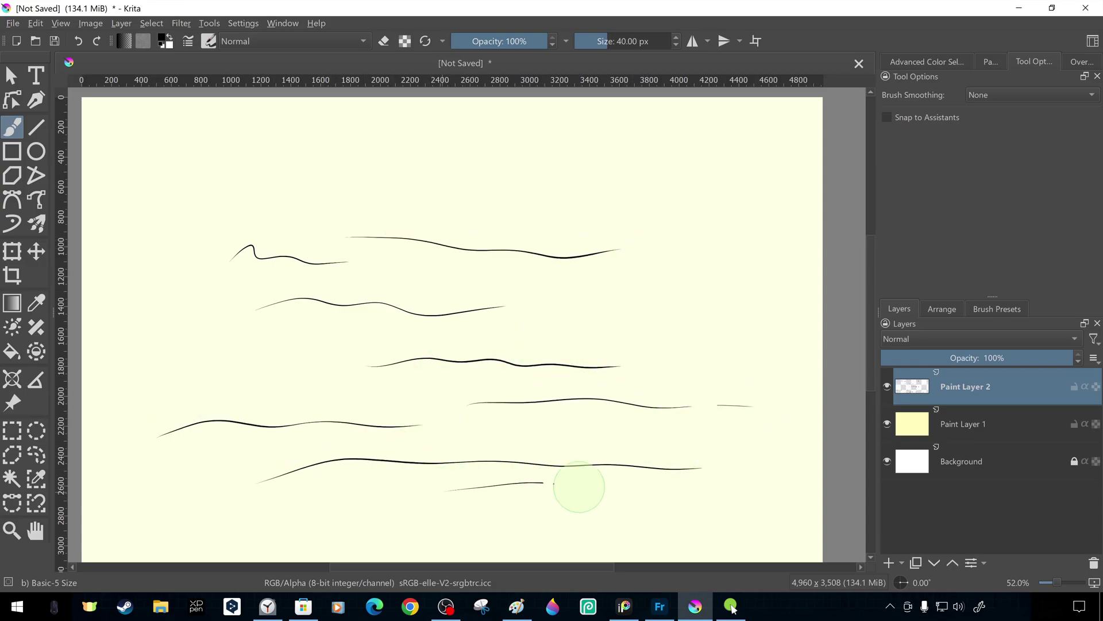
left_click_drag(357, 157, 675, 155)
left_click_drag(606, 206, 722, 212)
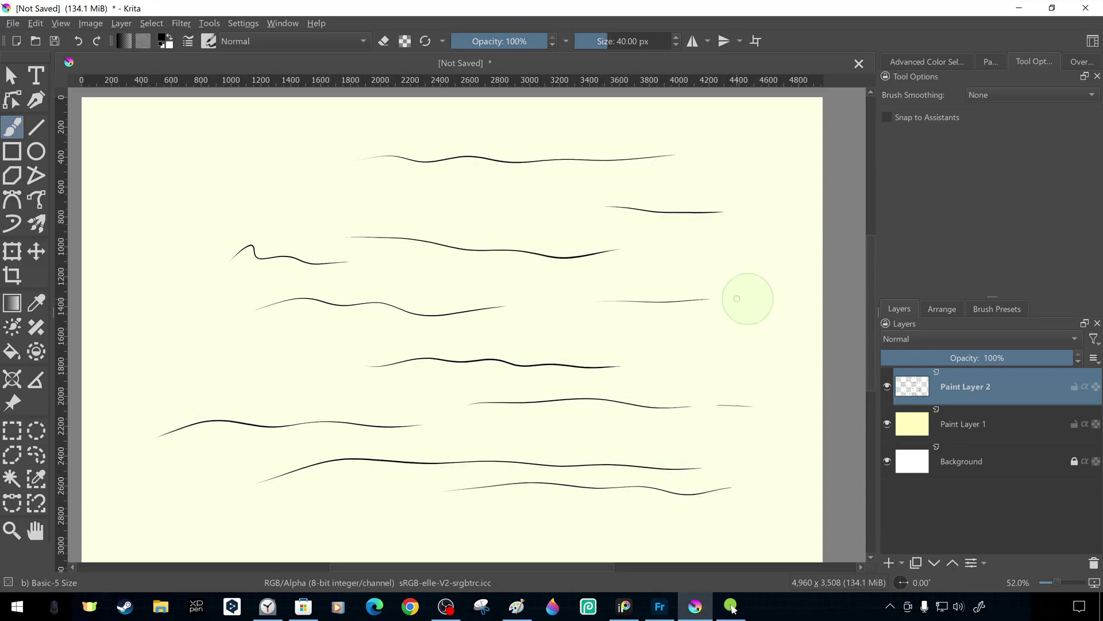
- Glance at the brush presets, return to the layers list, and minimise Krita
left_click(989, 309)
left_click(898, 309)
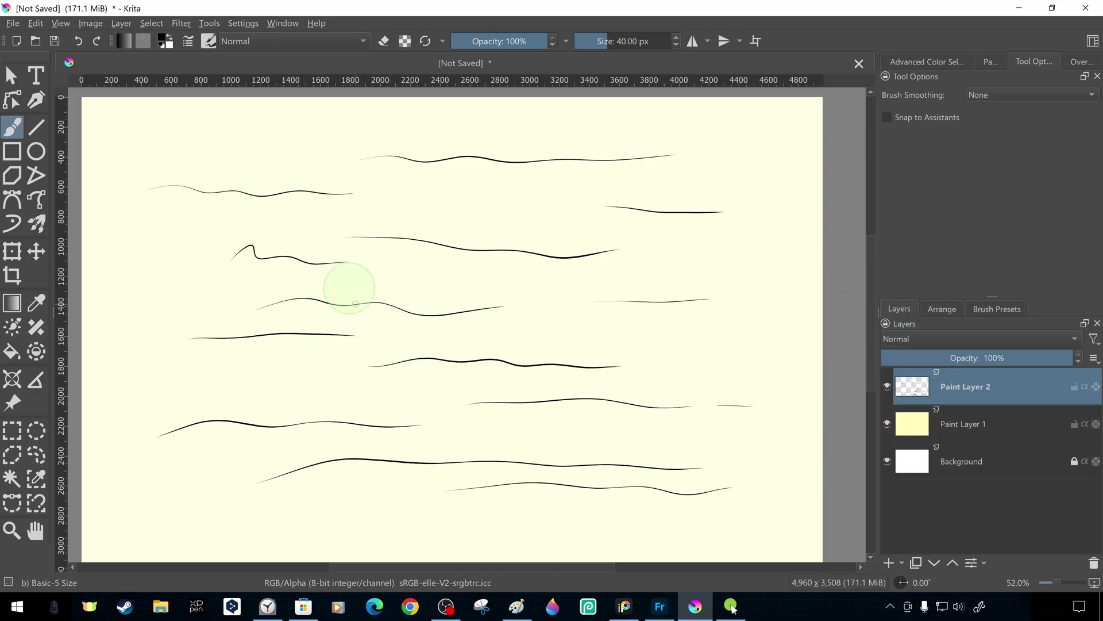
left_click(1029, 6)
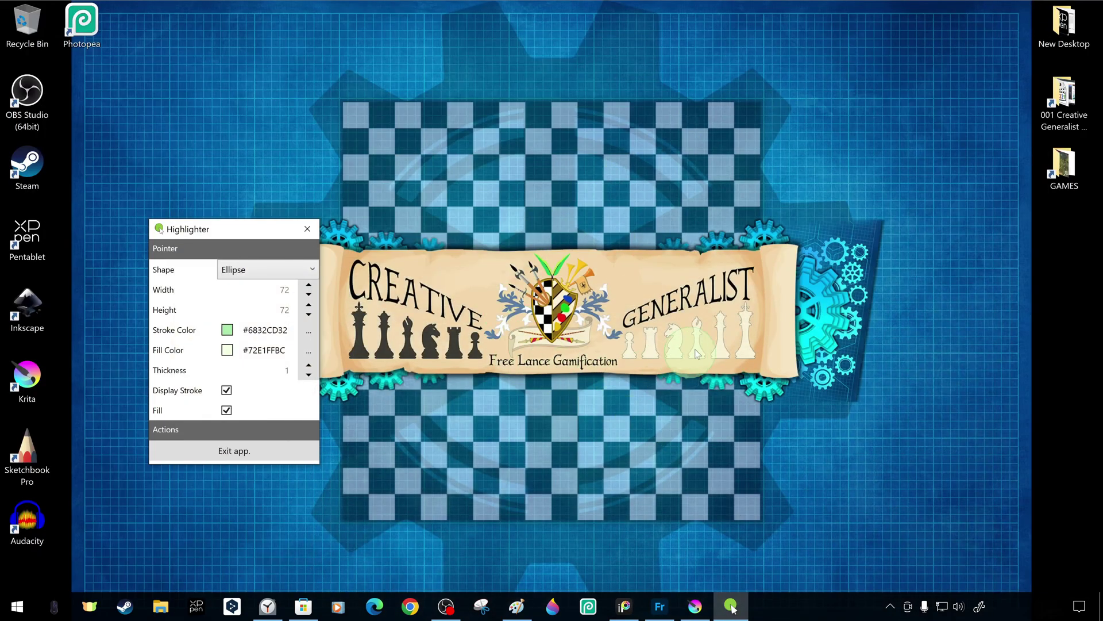
left_click(308, 229)
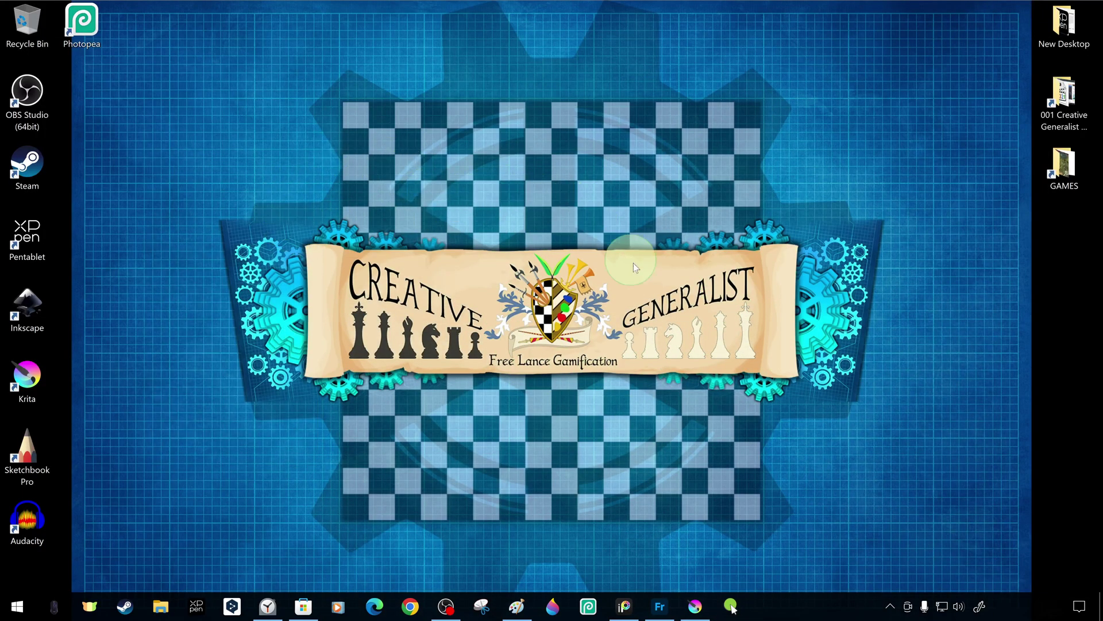
left_click(890, 606)
right_click(890, 579)
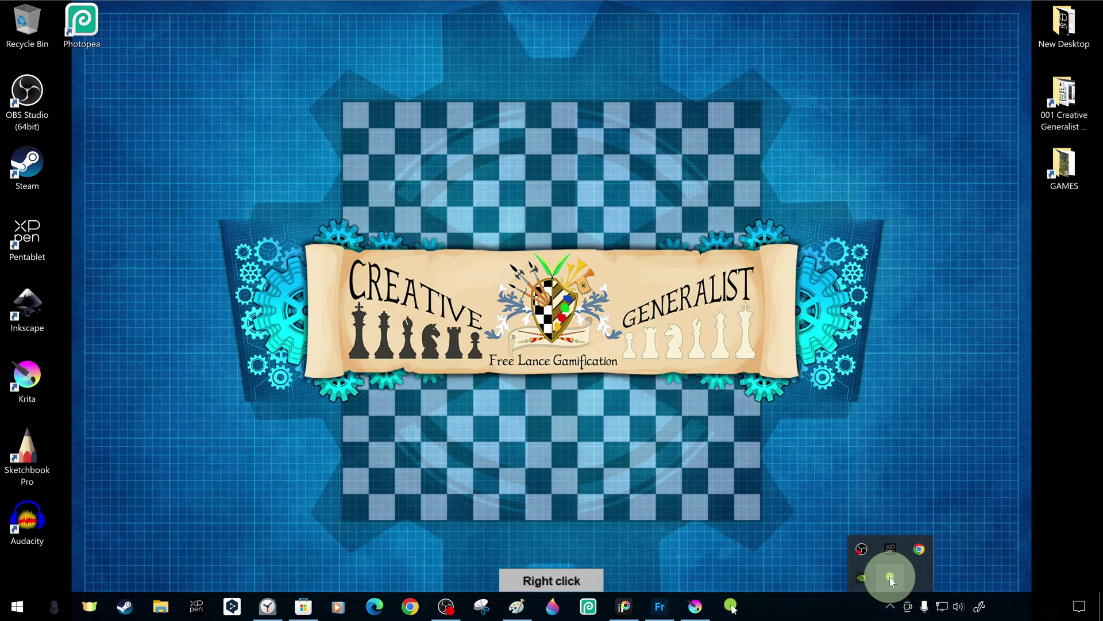
left_click(877, 568)
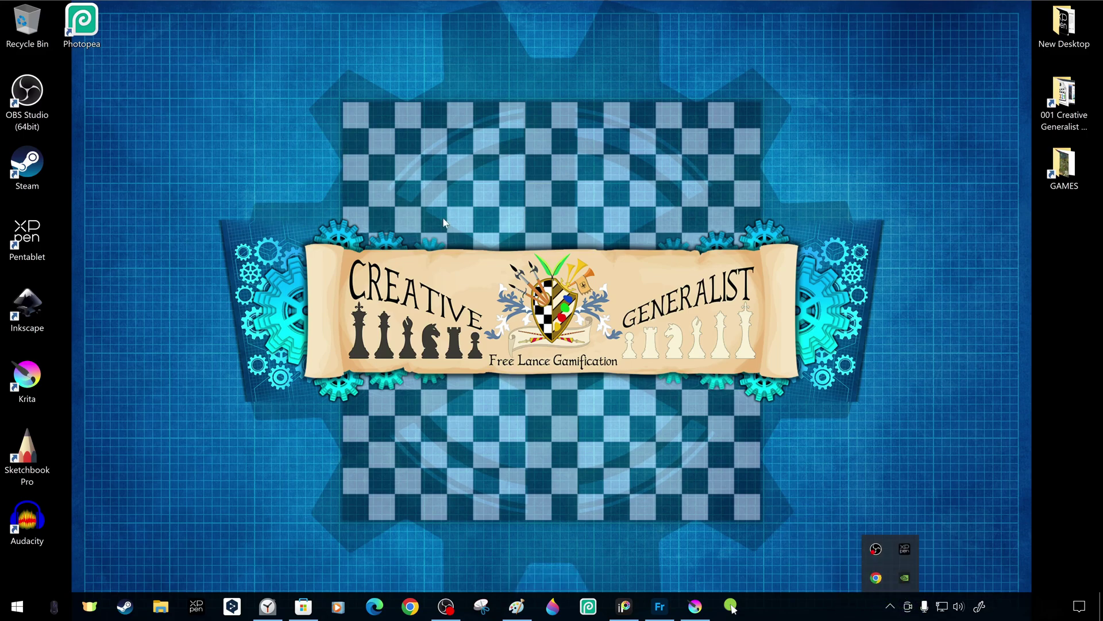
left_click(347, 159)
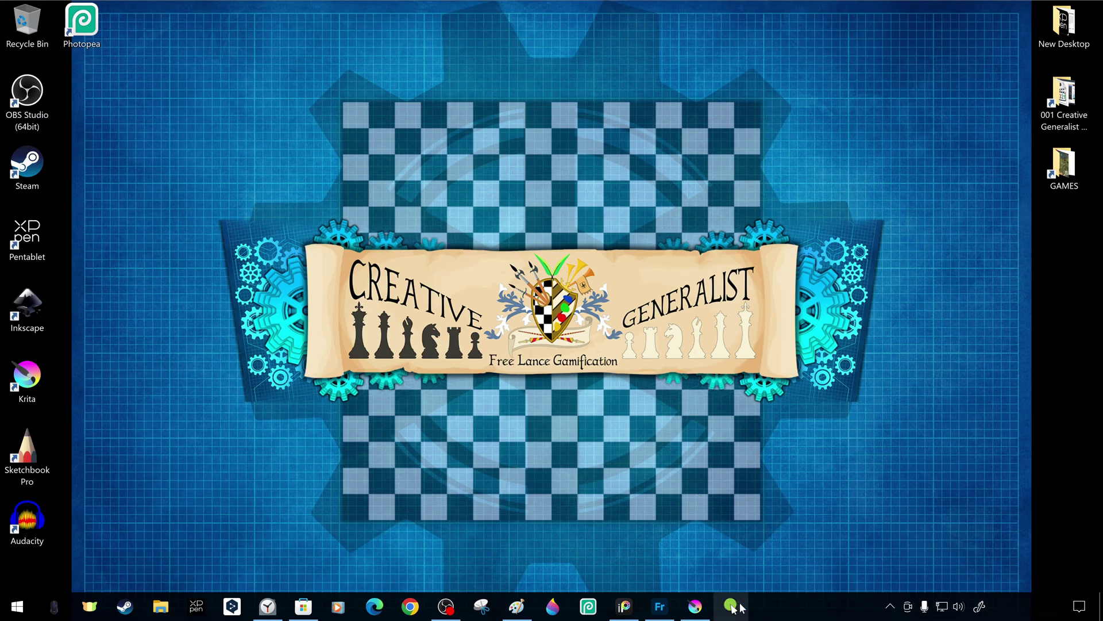
left_click(731, 607)
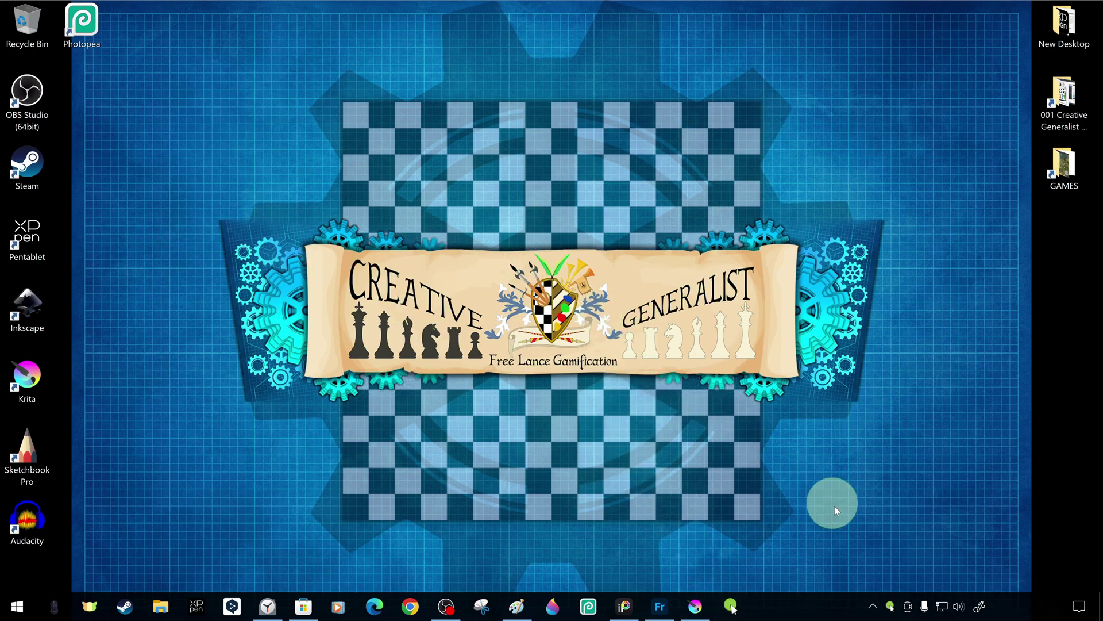
right_click(889, 605)
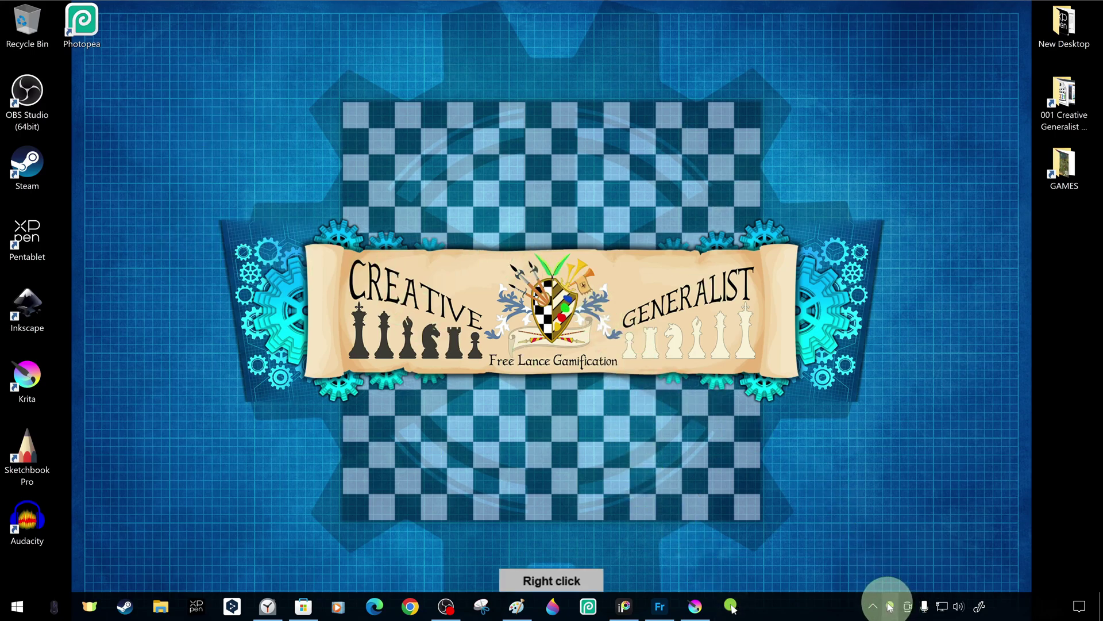
left_click(857, 581)
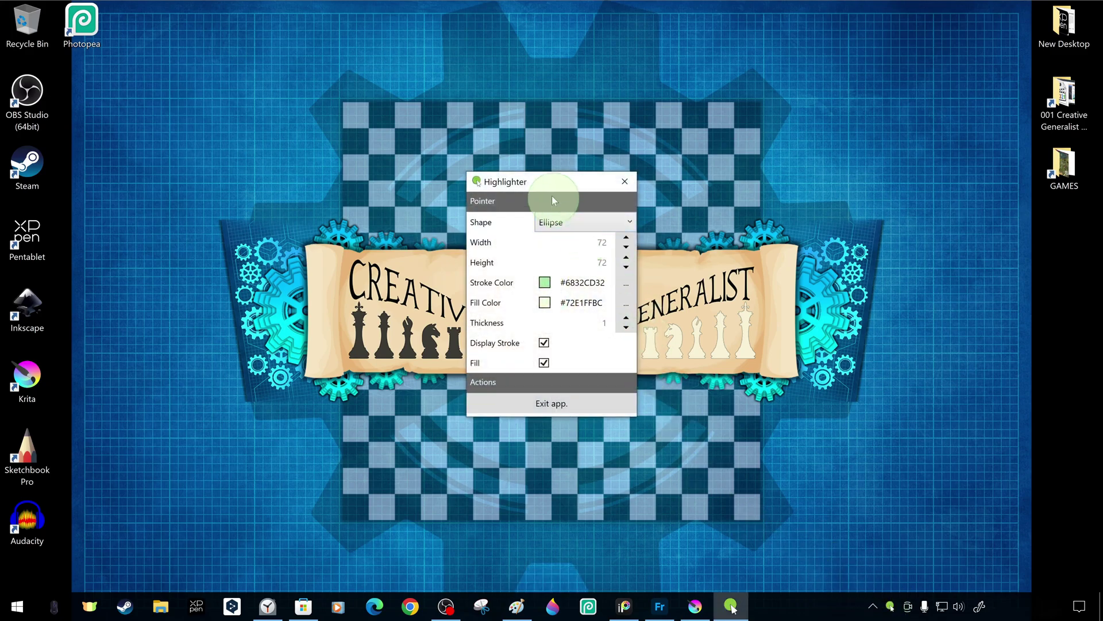
left_click_drag(549, 180, 236, 213)
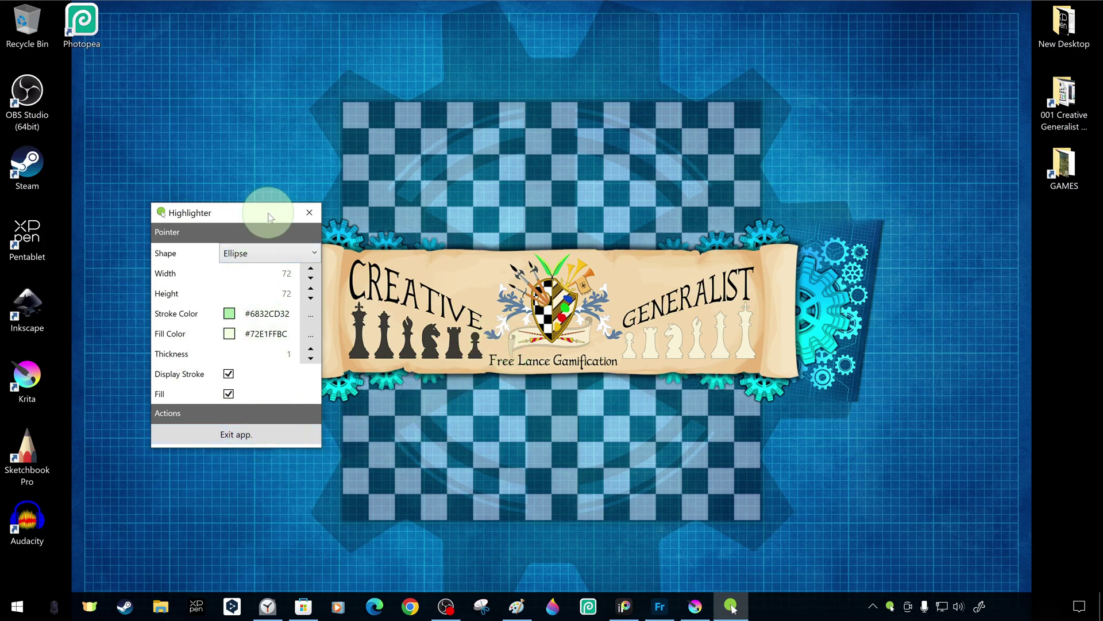
- Exit Cursor Highlighter using its Exit app button
left_click(266, 436)
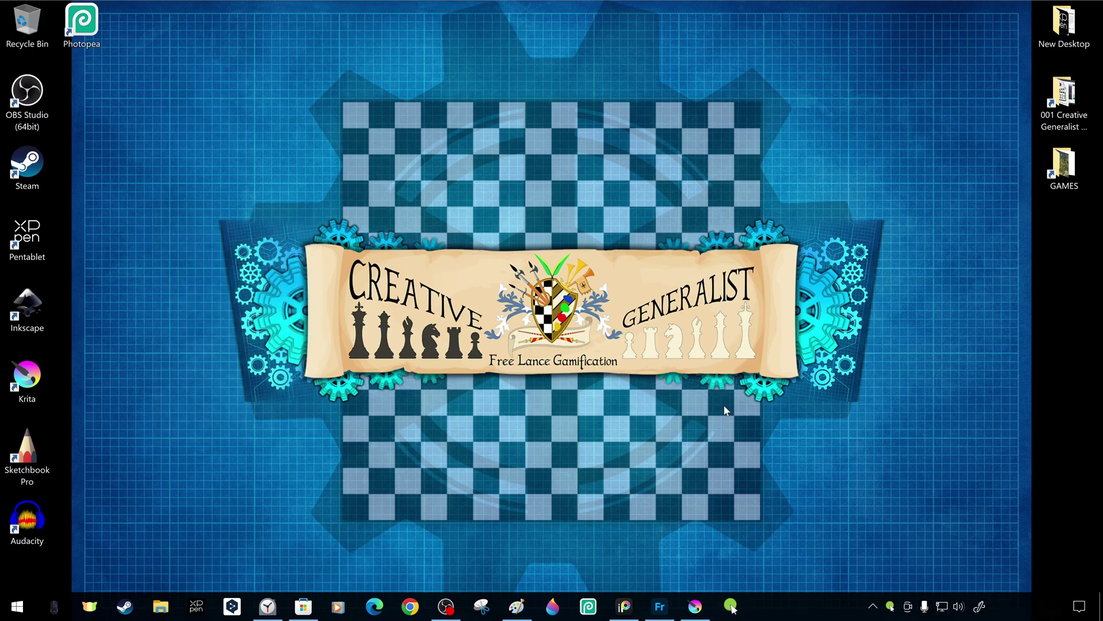